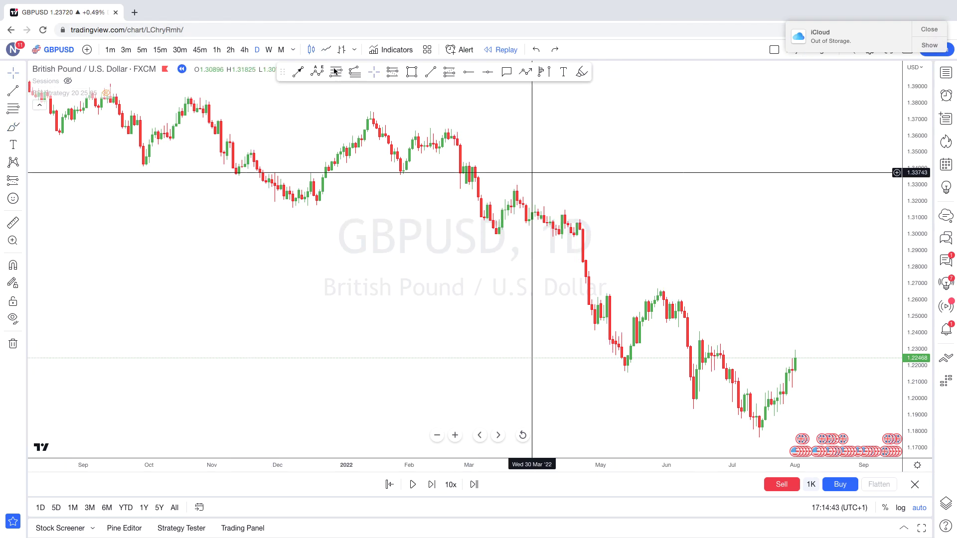
# Switch the GBPUSD chart to the 4-hour timeframe and restart the bar replay from 26 July 2022, 14:00
pyautogui.click(244, 50)
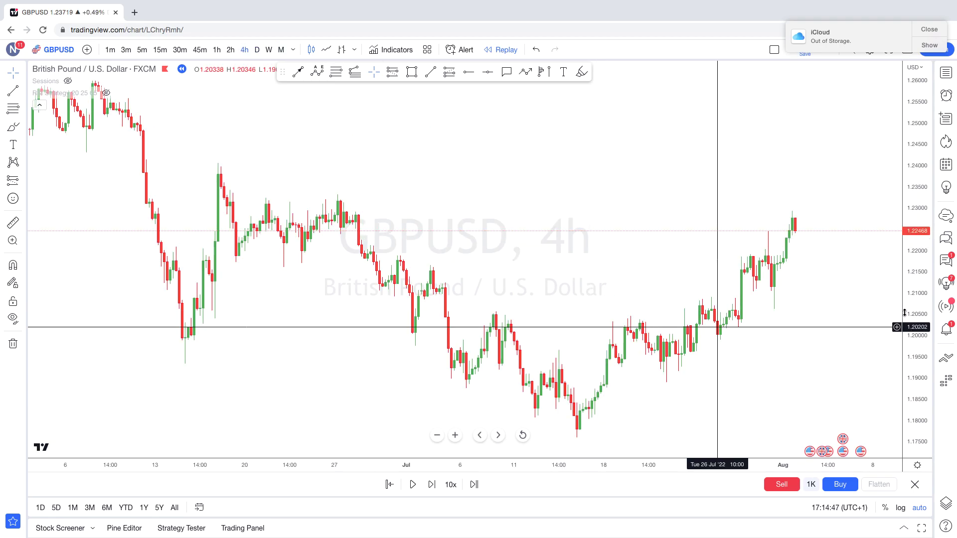
pyautogui.moveTo(669, 230); pyautogui.dragTo(470, 222)
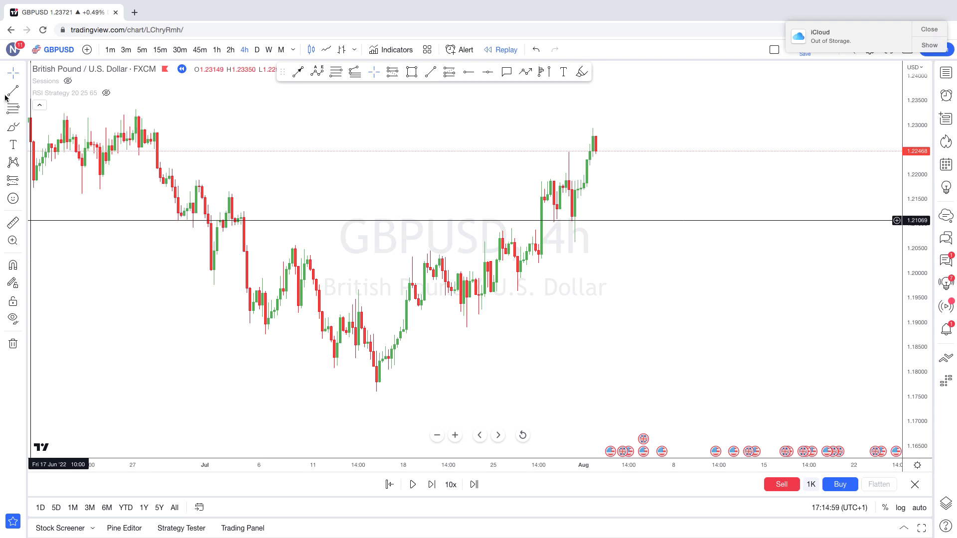
pyautogui.click(392, 483)
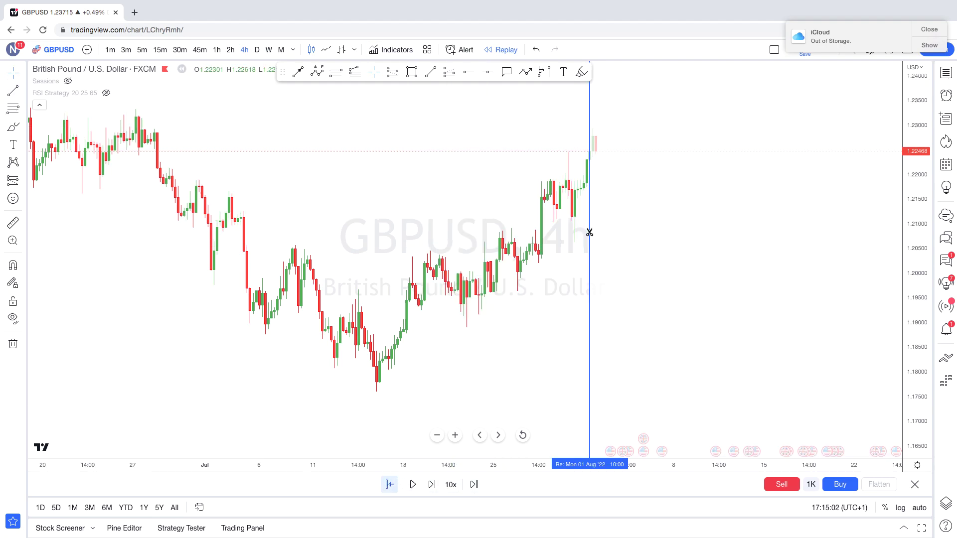
pyautogui.click(520, 237)
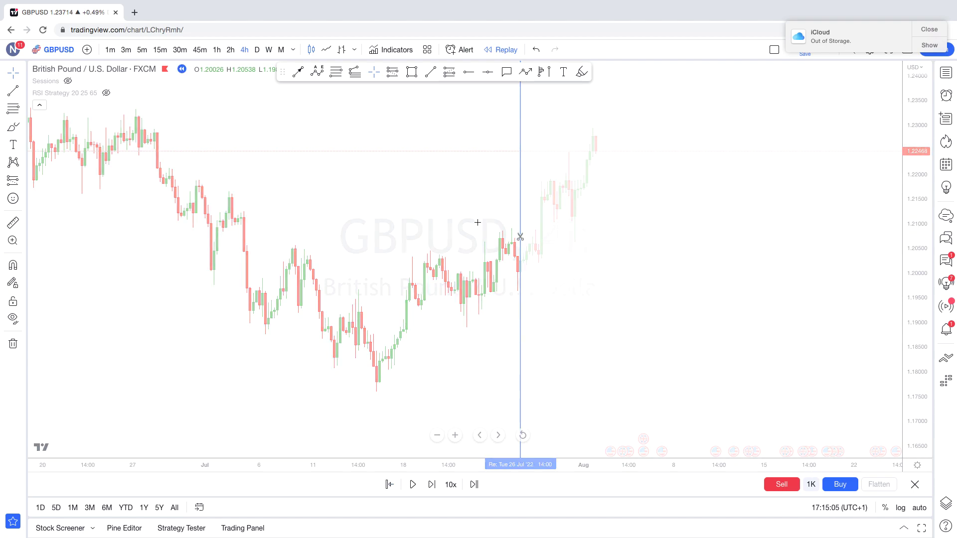
# Switch to the 15-minute timeframe and examine the price action leading up to the replay point
pyautogui.click(159, 50)
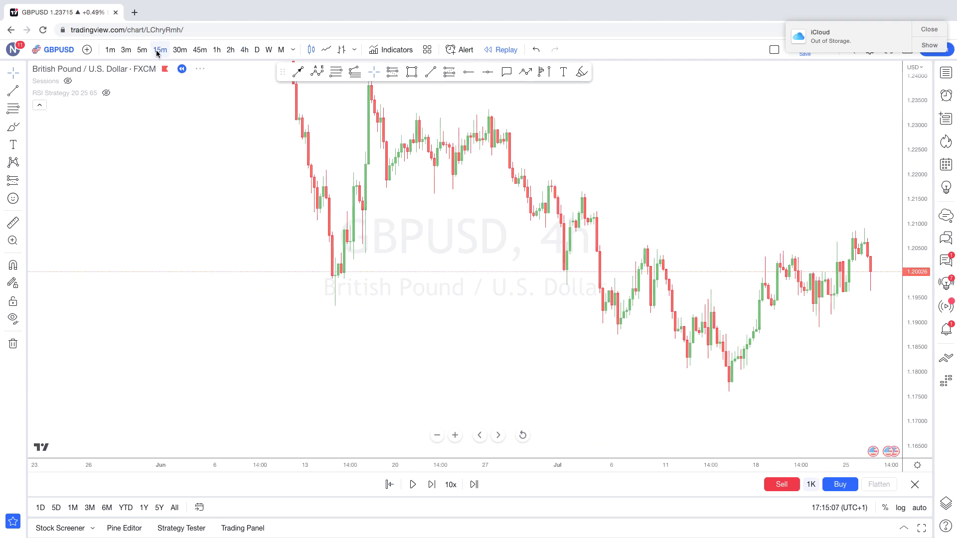
pyautogui.click(522, 435)
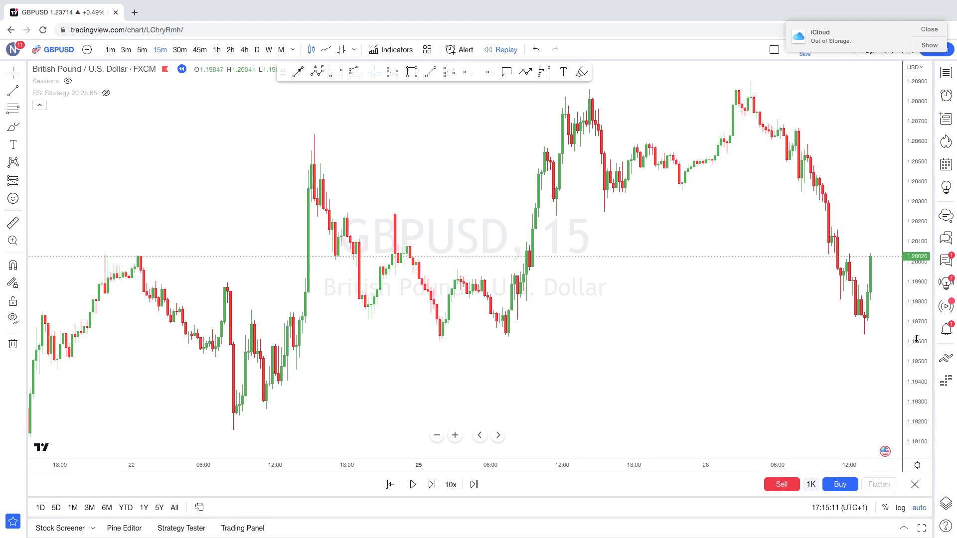
pyautogui.moveTo(700, 321); pyautogui.dragTo(504, 320)
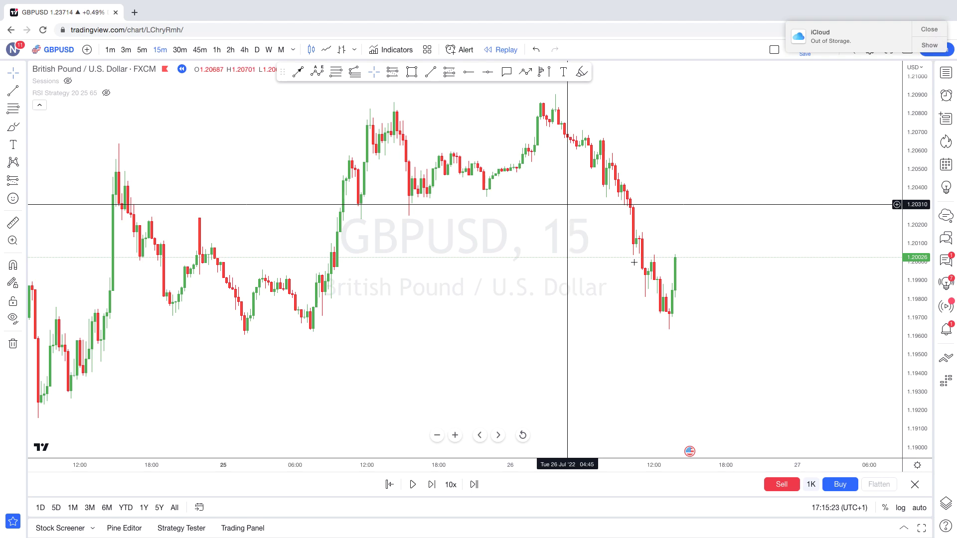
# Switch to the daily timeframe and advance the replay by one candle
pyautogui.click(240, 52)
pyautogui.click(257, 50)
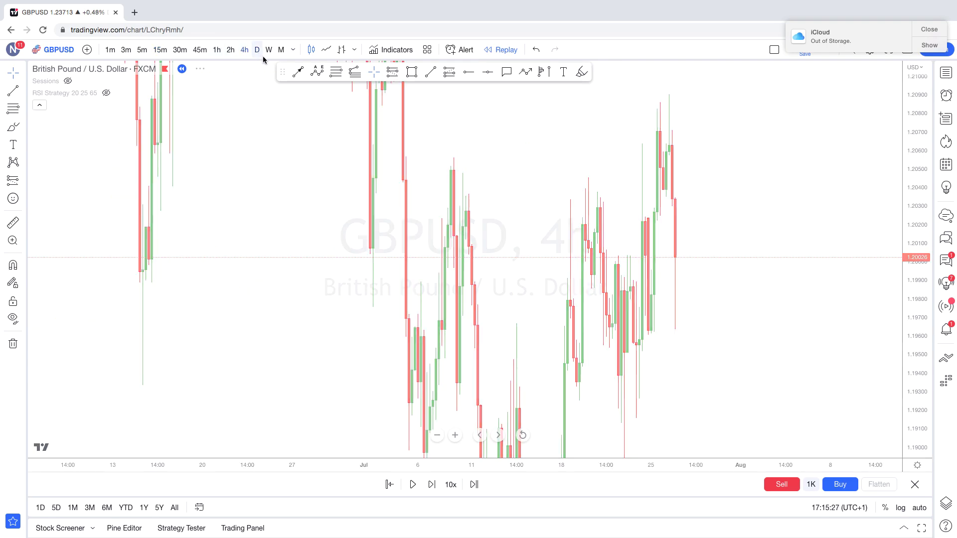
pyautogui.moveTo(918, 267); pyautogui.dragTo(924, 428)
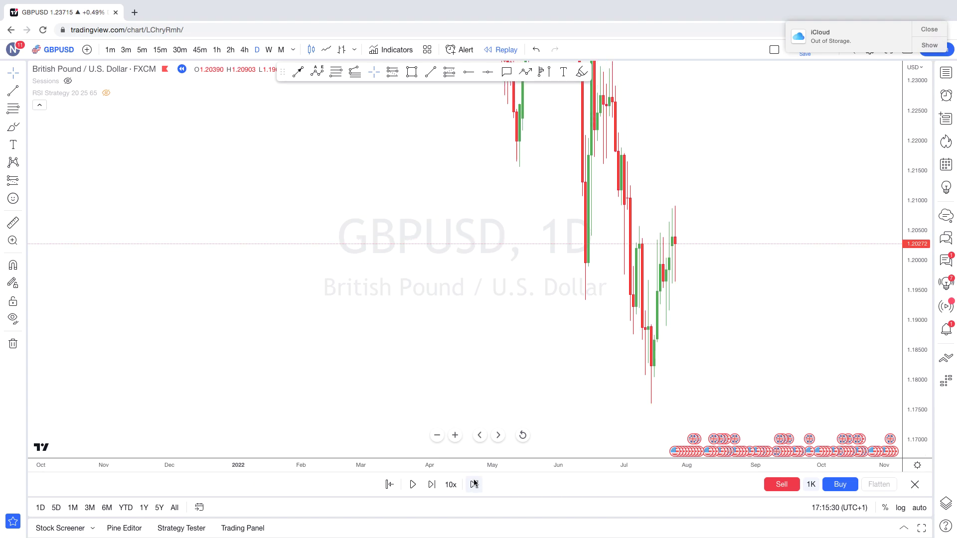
pyautogui.click(432, 484)
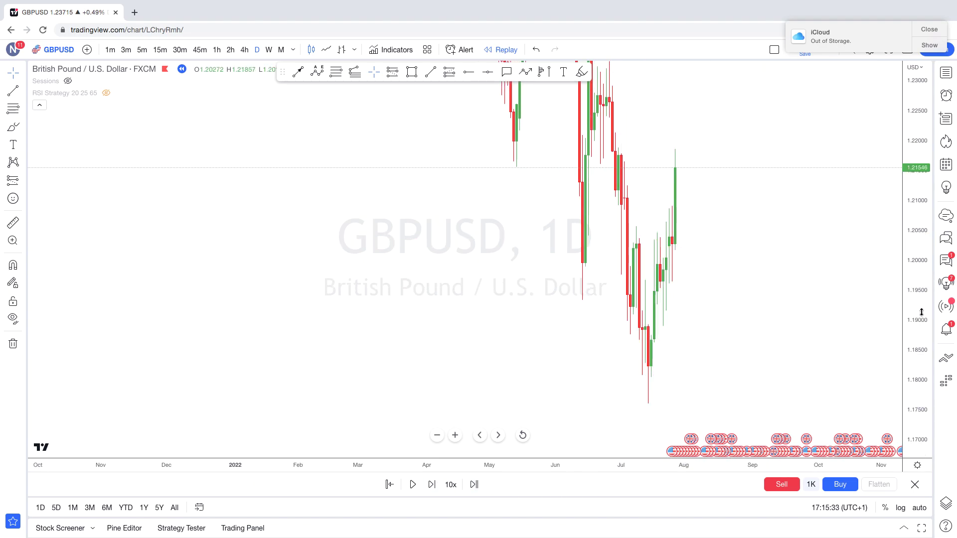
# Switch to the 4-hour timeframe and brush a loop around the upward move from the mid-July low to the latest candle
pyautogui.moveTo(921, 312); pyautogui.dragTo(922, 349)
pyautogui.moveTo(581, 331); pyautogui.dragTo(399, 316)
pyautogui.click(244, 50)
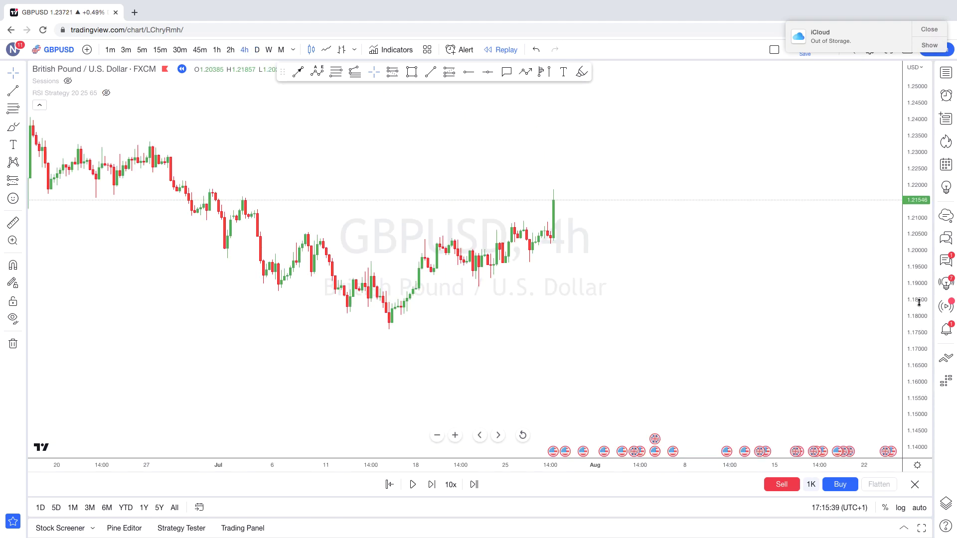
pyautogui.moveTo(919, 302); pyautogui.dragTo(919, 272)
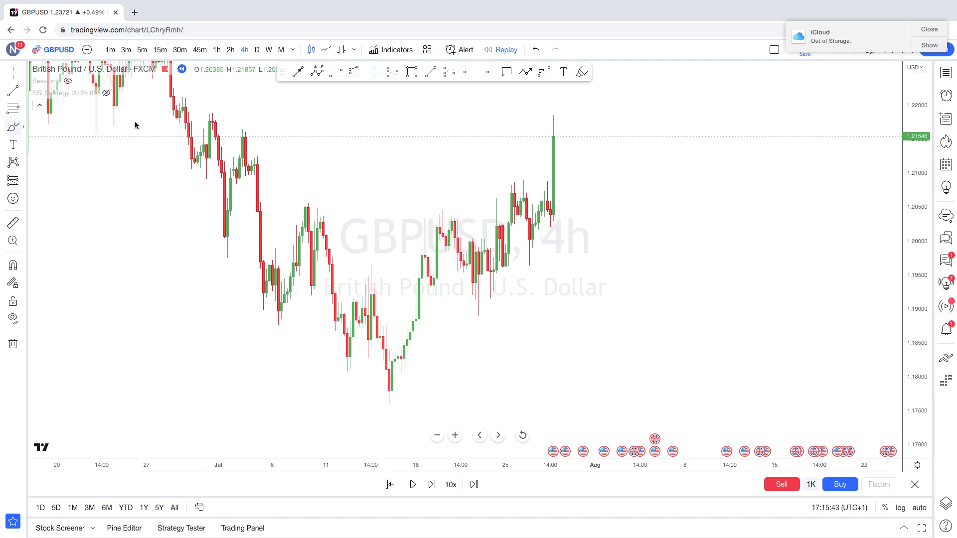
pyautogui.moveTo(350, 275)
pyautogui.mouseDown()
pyautogui.moveTo(551, 91)
pyautogui.moveTo(595, 109)
pyautogui.mouseUp()
pyautogui.moveTo(595, 186)
pyautogui.mouseDown()
pyautogui.moveTo(563, 259)
pyautogui.moveTo(504, 338)
pyautogui.moveTo(410, 408)
pyautogui.moveTo(359, 412)
pyautogui.moveTo(336, 373)
pyautogui.moveTo(352, 274)
pyautogui.mouseUp()
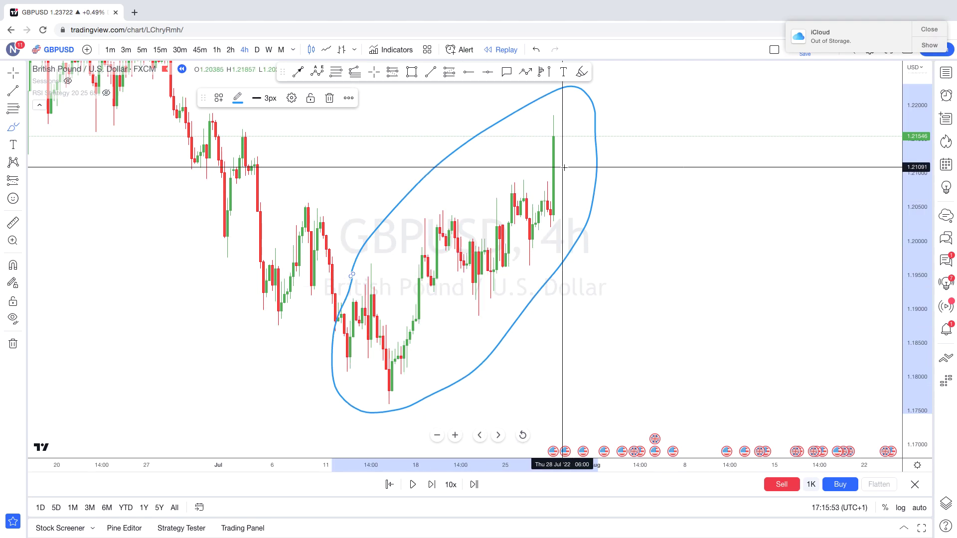
# Advance the replay by six 4-hour candles
pyautogui.click(431, 484)
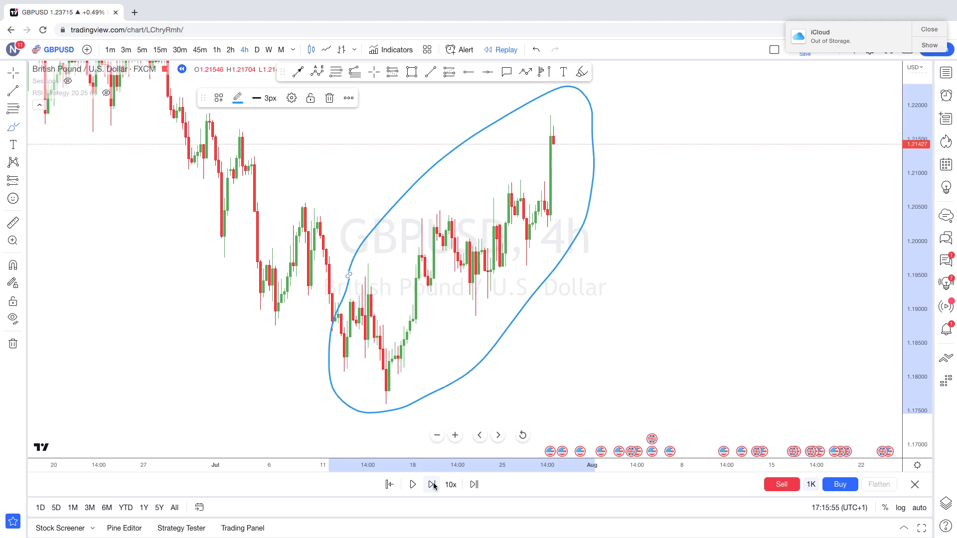
pyautogui.click(431, 484)
pyautogui.click(431, 484)
pyautogui.click(431, 484)
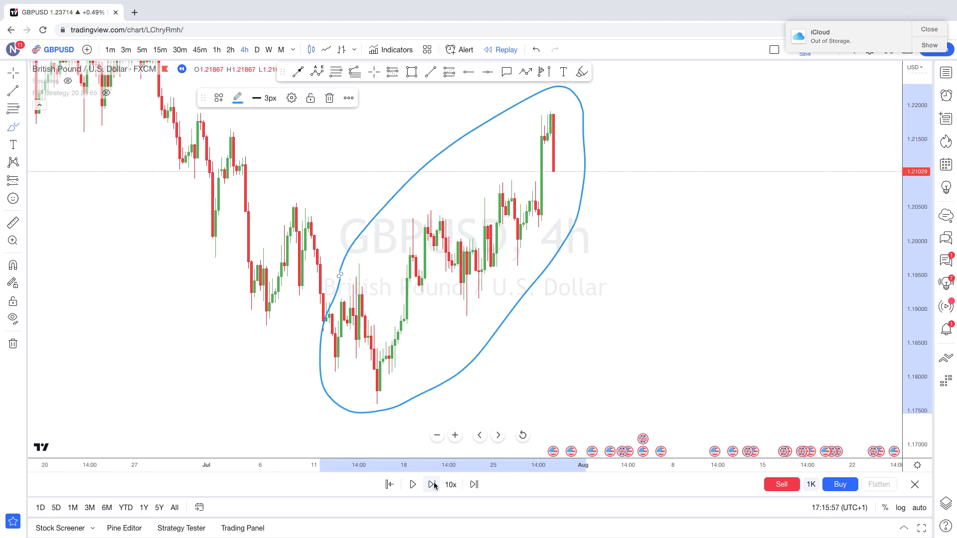
pyautogui.click(431, 484)
pyautogui.click(431, 485)
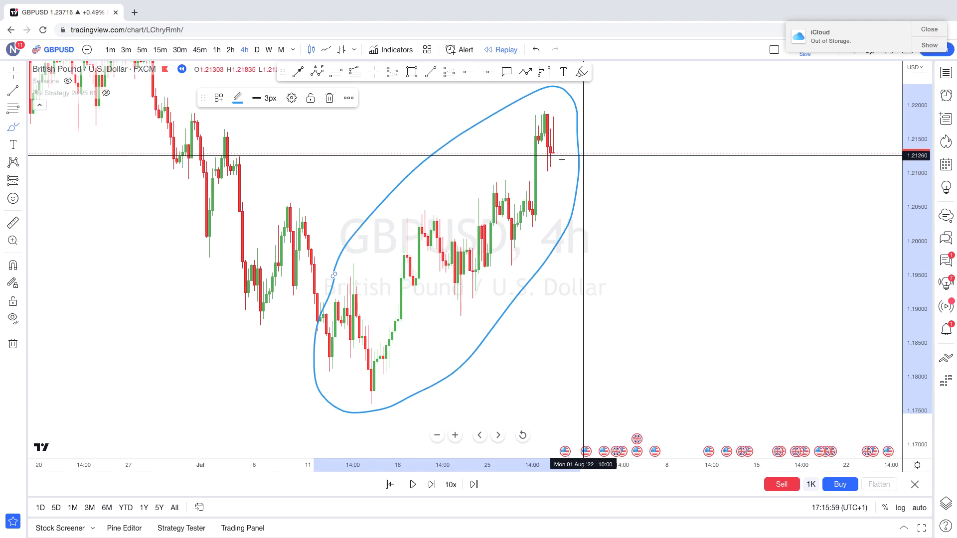
# Switch to the daily timeframe with the chart view reset, and delete the brushed loop around the July rally
pyautogui.click(258, 50)
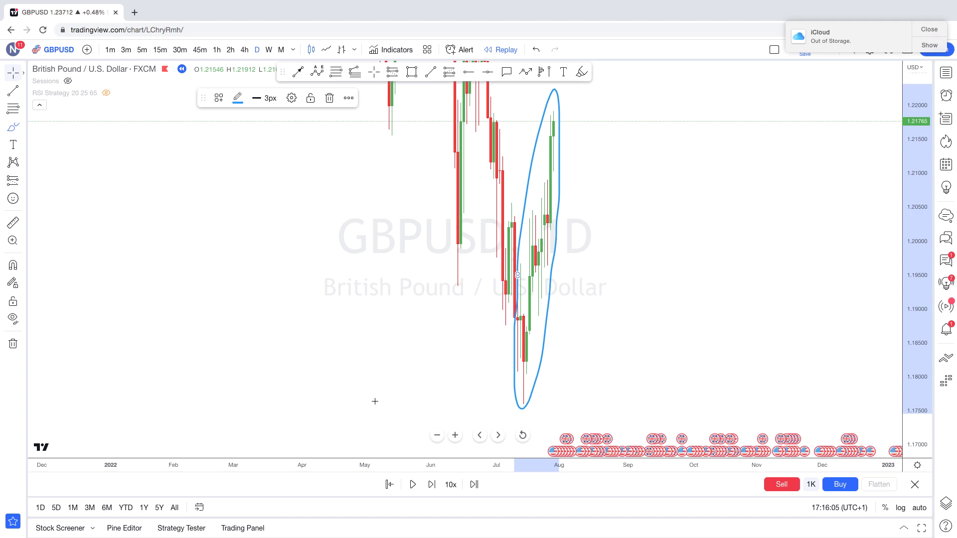
pyautogui.click(522, 435)
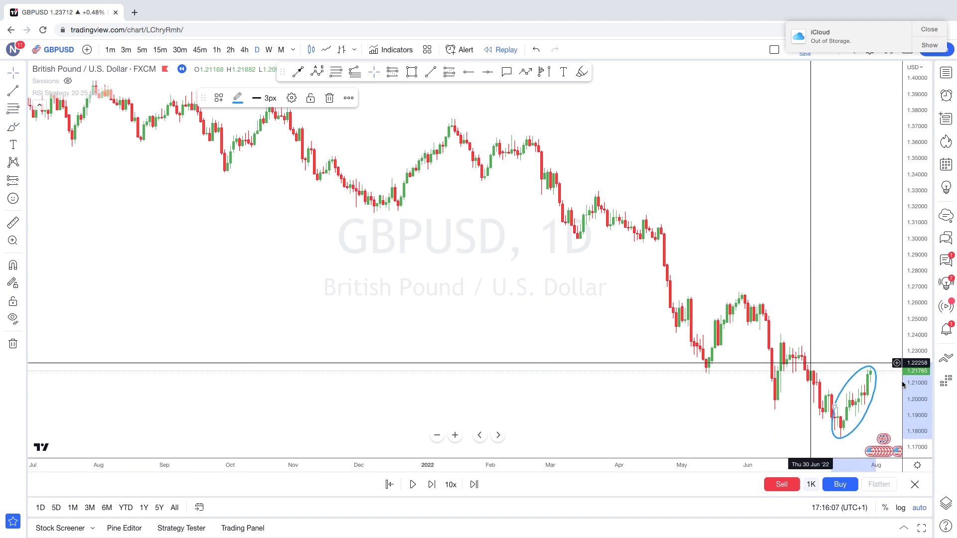
pyautogui.moveTo(808, 341); pyautogui.dragTo(607, 221)
pyautogui.moveTo(277, 294); pyautogui.dragTo(241, 324)
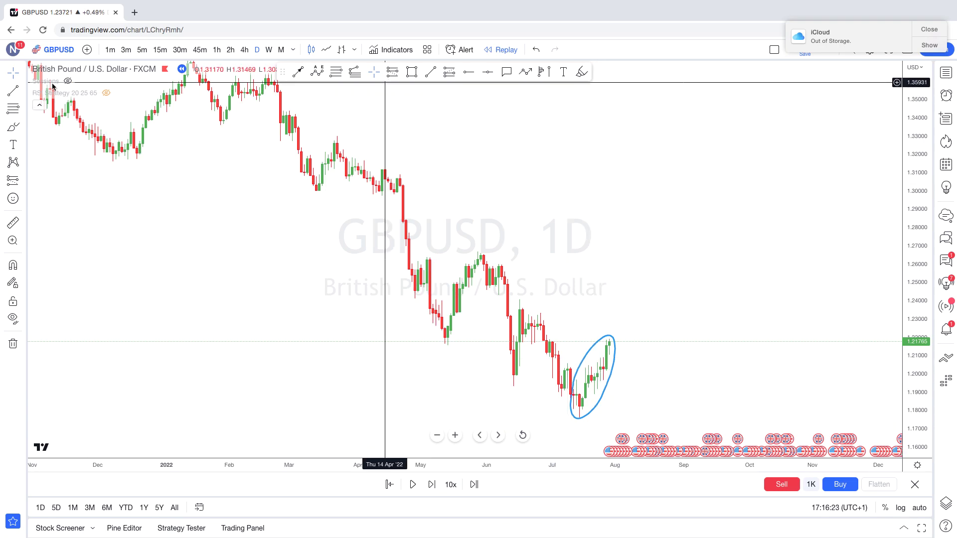
pyautogui.click(592, 353)
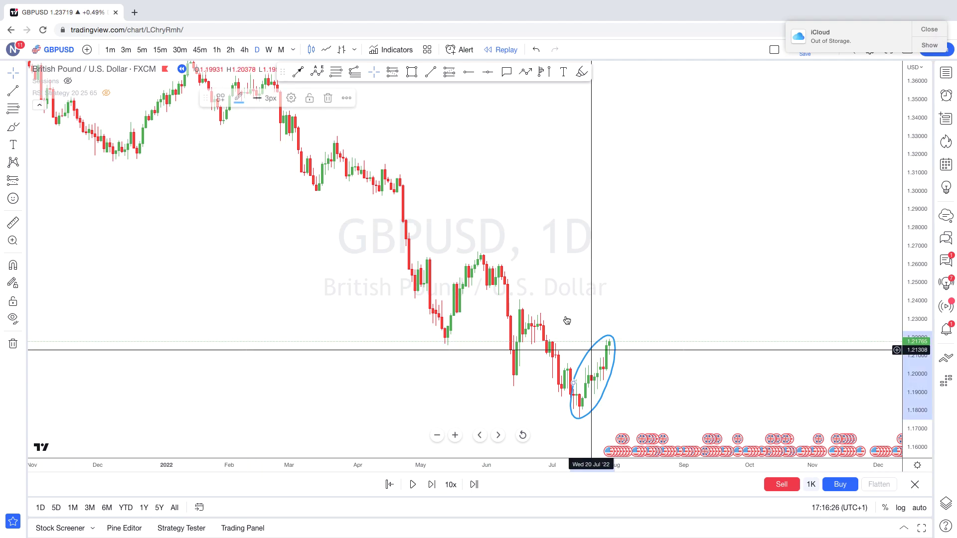
pyautogui.click(329, 98)
# Advance the replay by three daily candles
pyautogui.moveTo(555, 271); pyautogui.dragTo(538, 213)
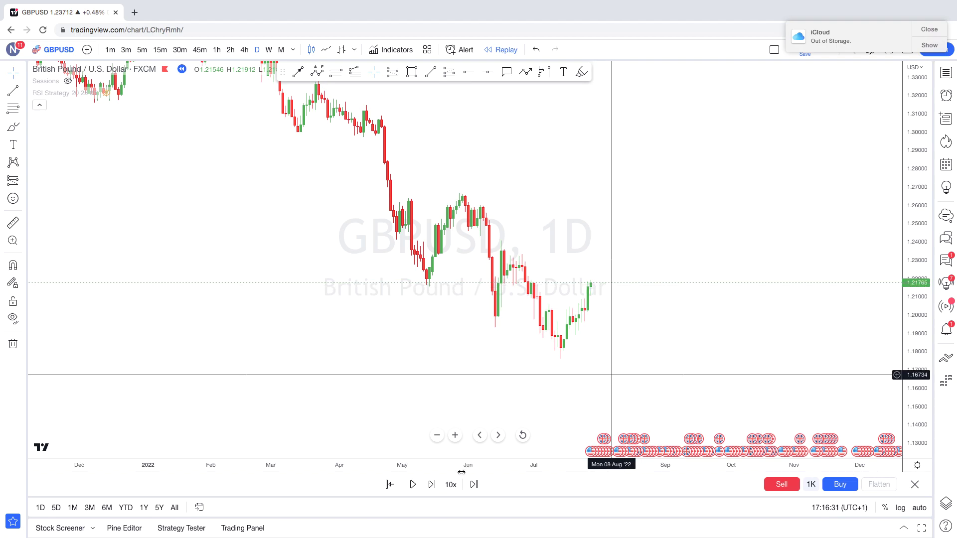
pyautogui.click(429, 487)
pyautogui.click(430, 487)
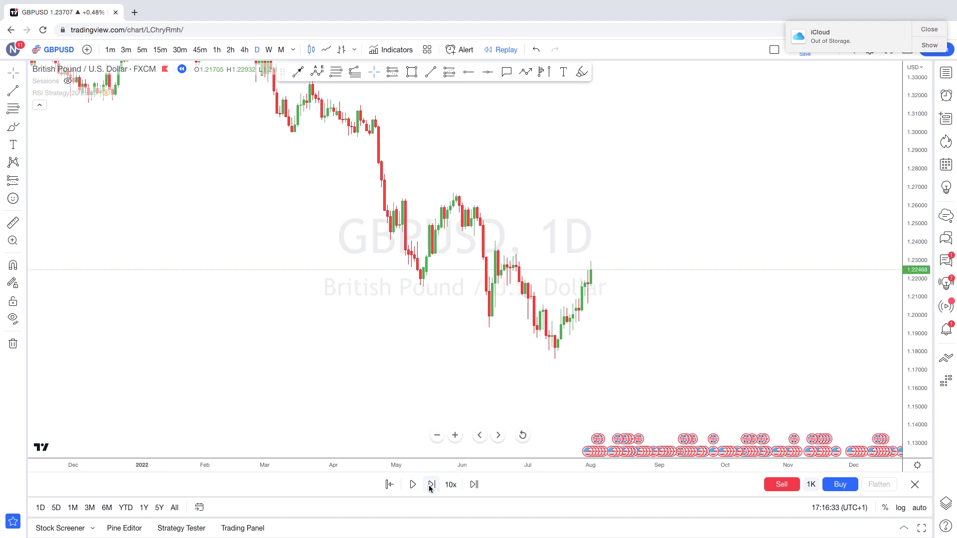
pyautogui.click(431, 484)
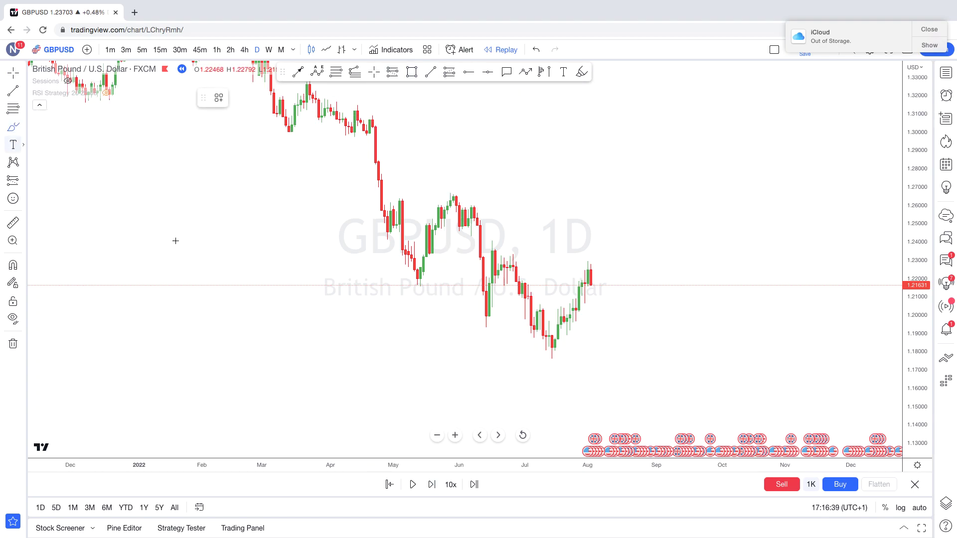
# Brush a circle and arrow at the latest daily candles, and sketch a projected drop through the July low
pyautogui.moveTo(604, 268)
pyautogui.mouseDown()
pyautogui.moveTo(575, 274)
pyautogui.moveTo(598, 291)
pyautogui.moveTo(606, 268)
pyautogui.moveTo(603, 283)
pyautogui.mouseUp()
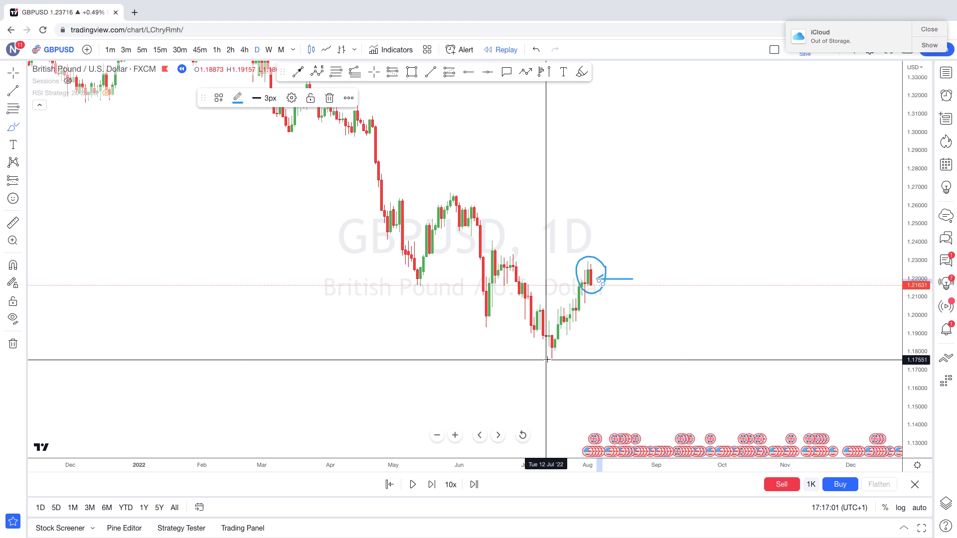
pyautogui.moveTo(552, 355)
pyautogui.mouseDown()
pyautogui.moveTo(593, 275)
pyautogui.moveTo(621, 349)
pyautogui.mouseUp()
pyautogui.moveTo(631, 382); pyautogui.dragTo(638, 407)
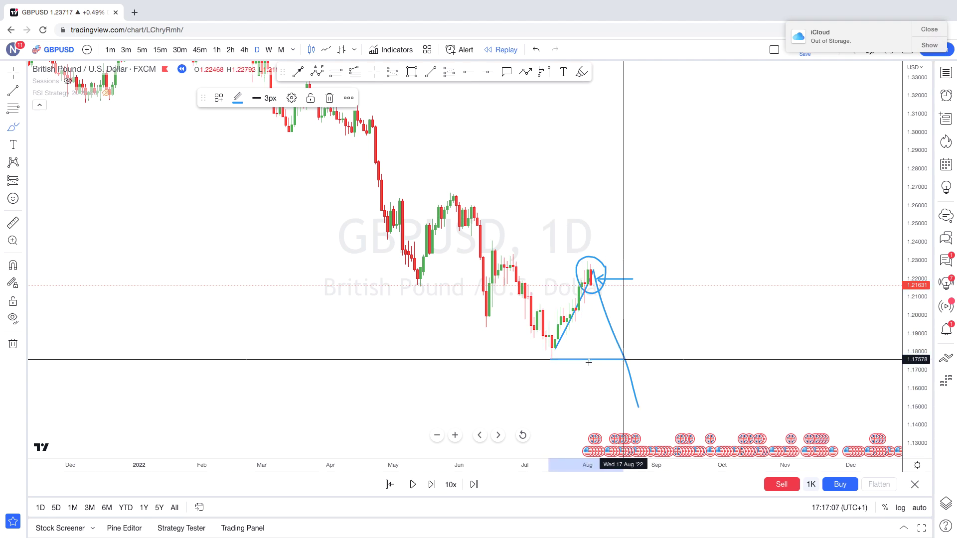
pyautogui.click(549, 359)
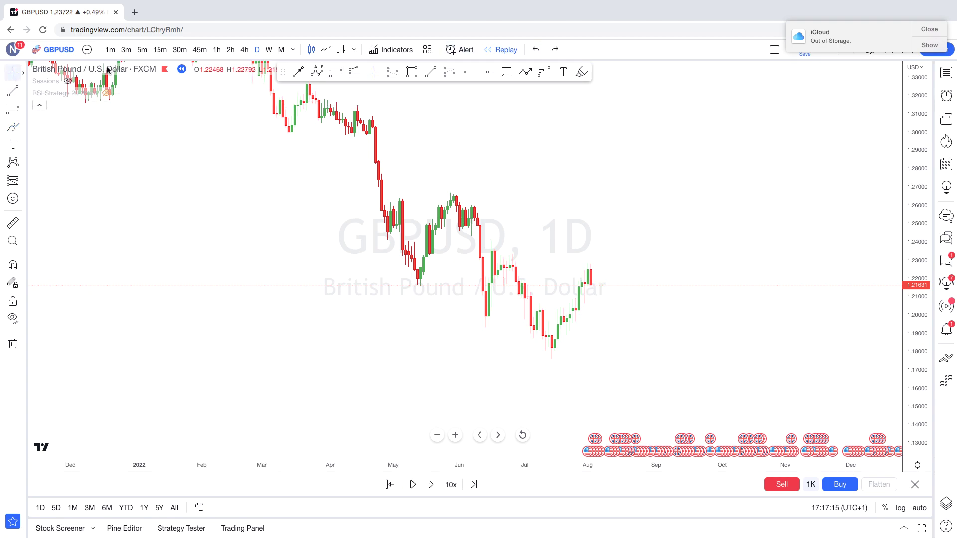
# Switch to the 4-hour timeframe and advance the replay by two candles
pyautogui.click(243, 50)
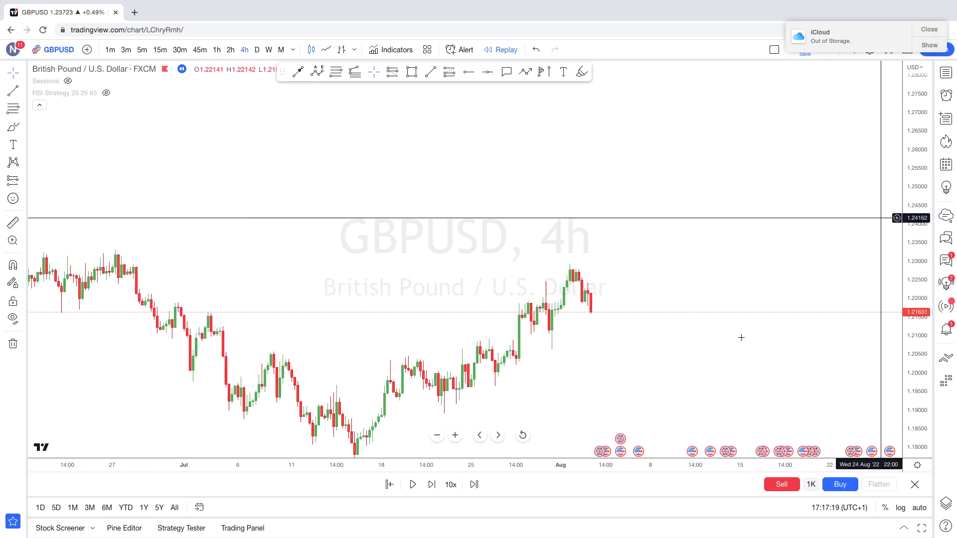
pyautogui.moveTo(666, 300); pyautogui.dragTo(632, 259)
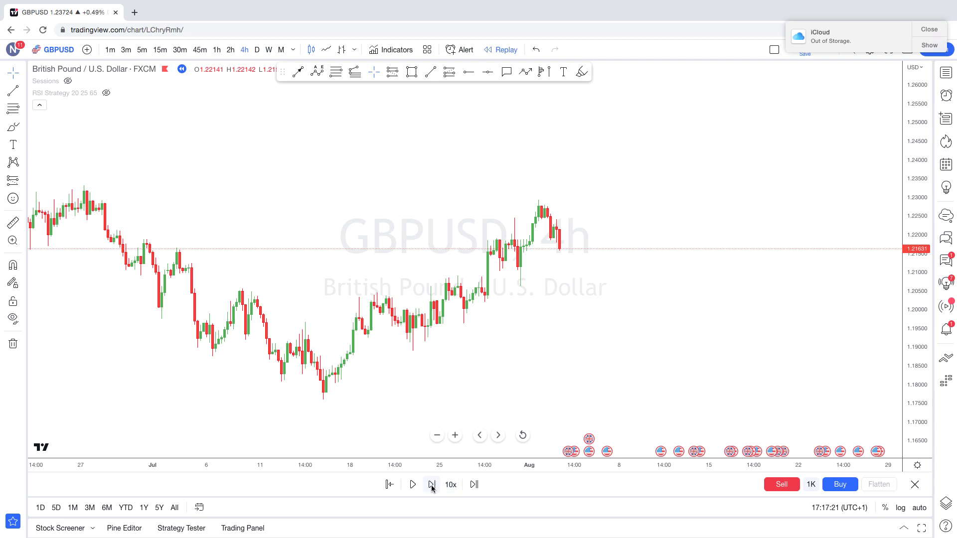
pyautogui.click(431, 486)
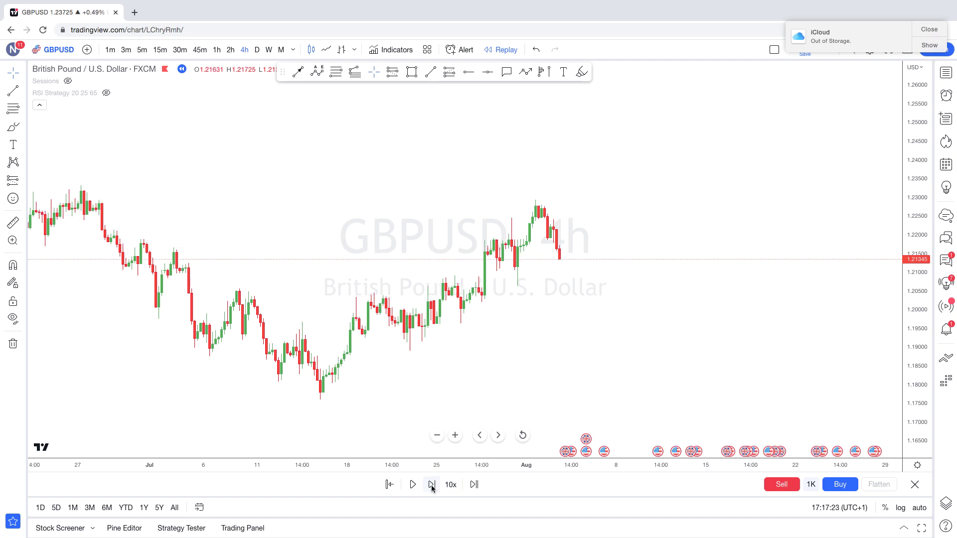
pyautogui.click(432, 485)
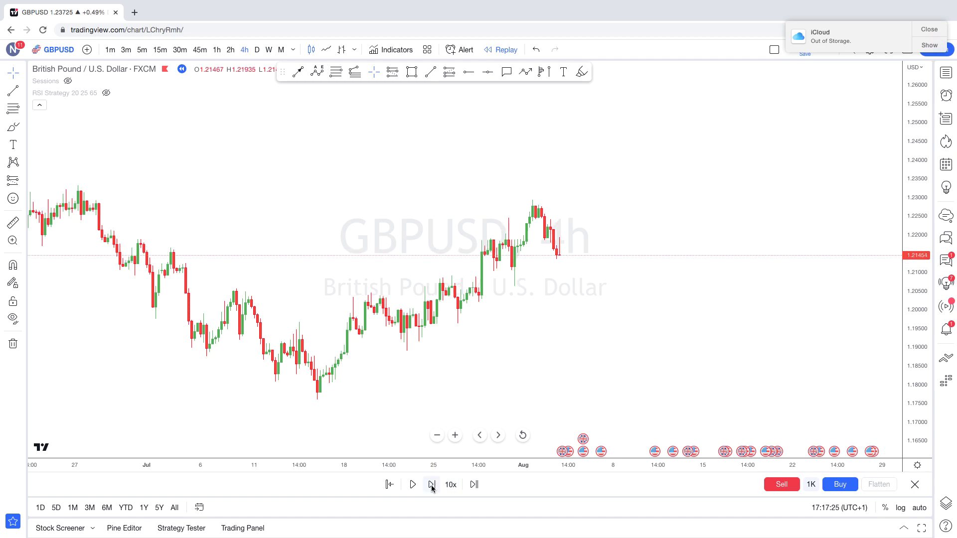
pyautogui.hotkey('shift', 'Right')
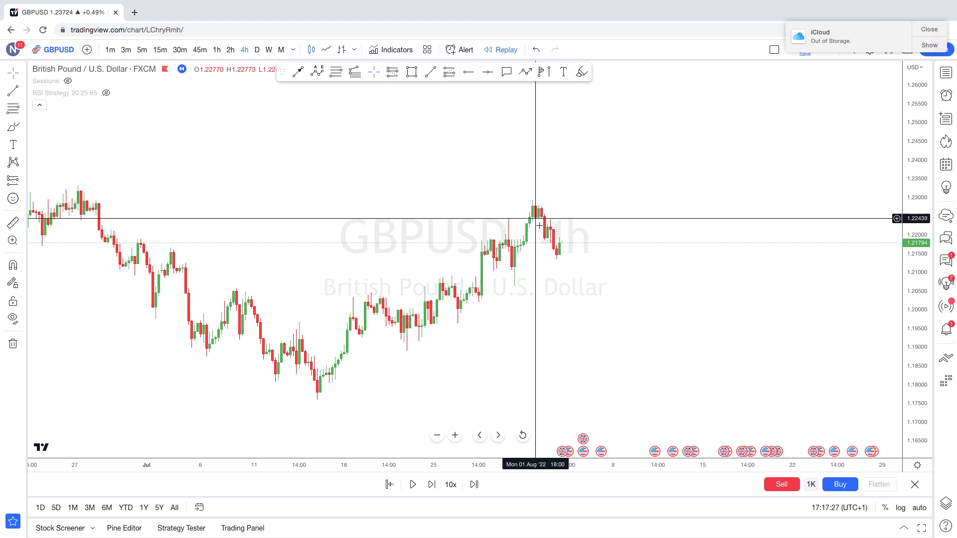
# Switch to the 15-minute timeframe and reset the chart view, leaving empty space after the latest candles
pyautogui.moveTo(912, 440); pyautogui.dragTo(921, 369)
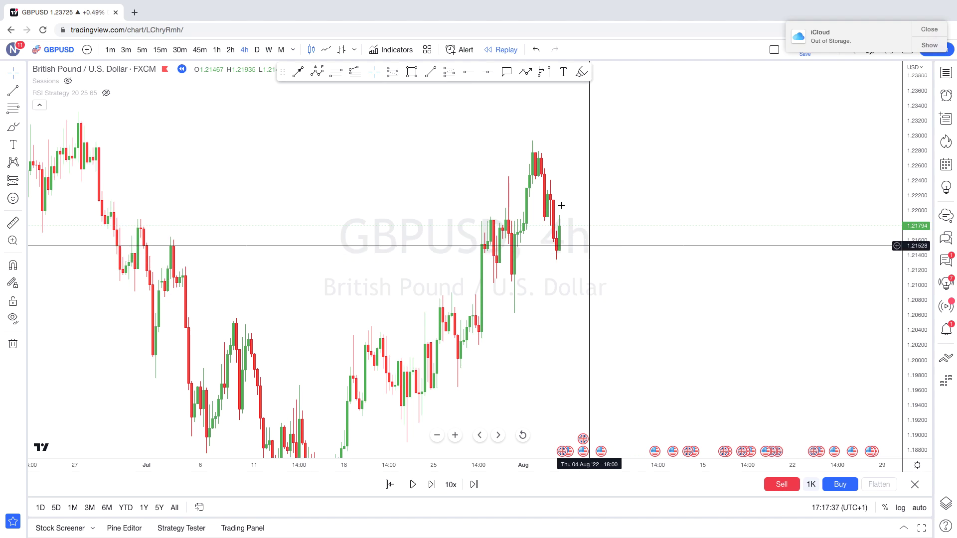
pyautogui.click(160, 51)
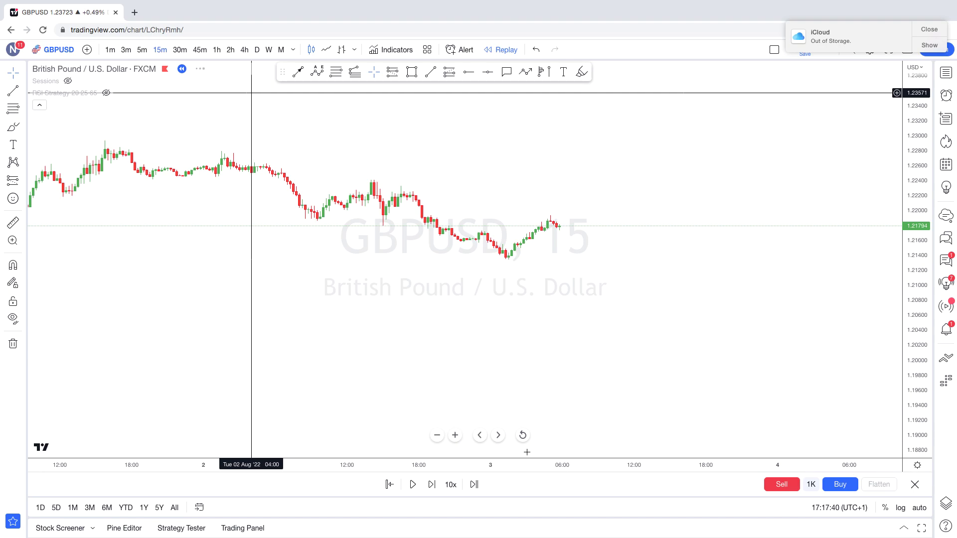
pyautogui.click(524, 436)
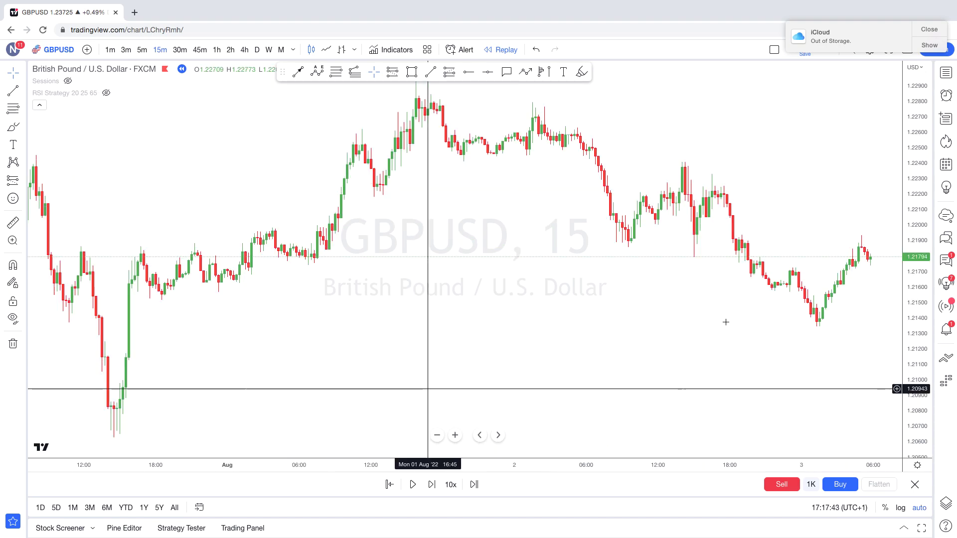
pyautogui.moveTo(725, 322); pyautogui.dragTo(440, 353)
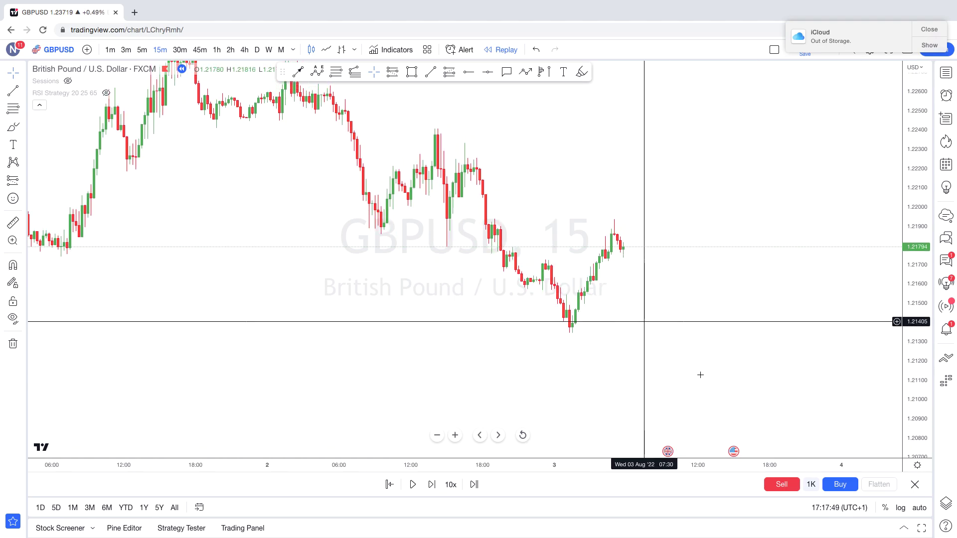
# Brush the falling swings from 2 August, a projected drop and a line at the 3 August low on the 15-minute chart, and undo the strokes
pyautogui.moveTo(698, 376); pyautogui.dragTo(762, 426)
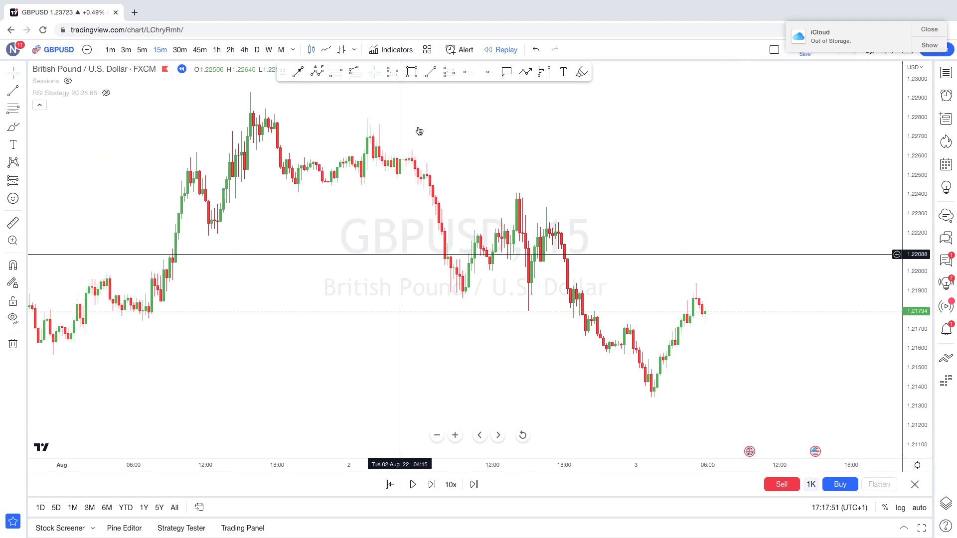
pyautogui.click(13, 128)
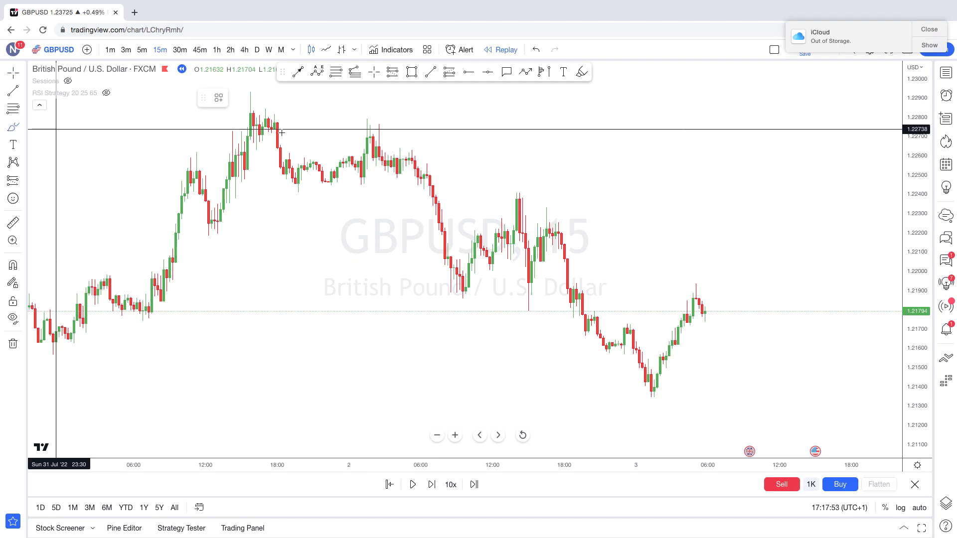
pyautogui.moveTo(367, 131)
pyautogui.mouseDown()
pyautogui.moveTo(463, 296)
pyautogui.moveTo(518, 195)
pyautogui.moveTo(535, 229)
pyautogui.mouseUp()
pyautogui.moveTo(607, 378)
pyautogui.mouseDown()
pyautogui.moveTo(623, 399)
pyautogui.moveTo(703, 272)
pyautogui.moveTo(764, 389)
pyautogui.moveTo(773, 437)
pyautogui.mouseUp()
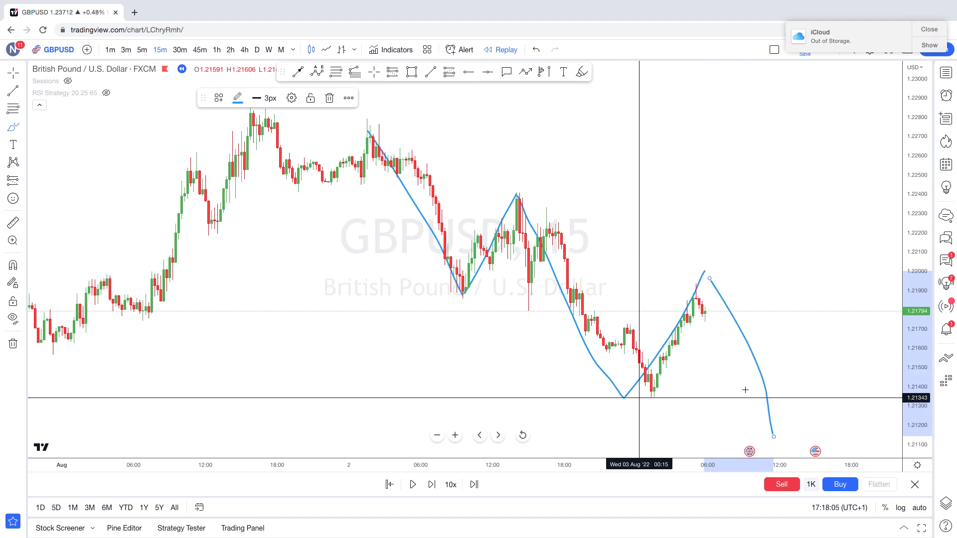
pyautogui.moveTo(647, 396); pyautogui.dragTo(746, 389)
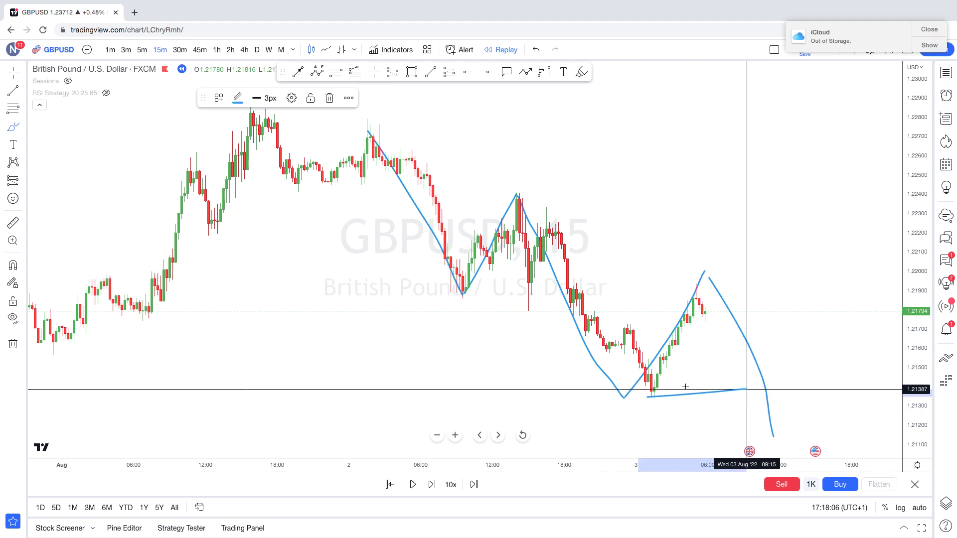
pyautogui.click(535, 50)
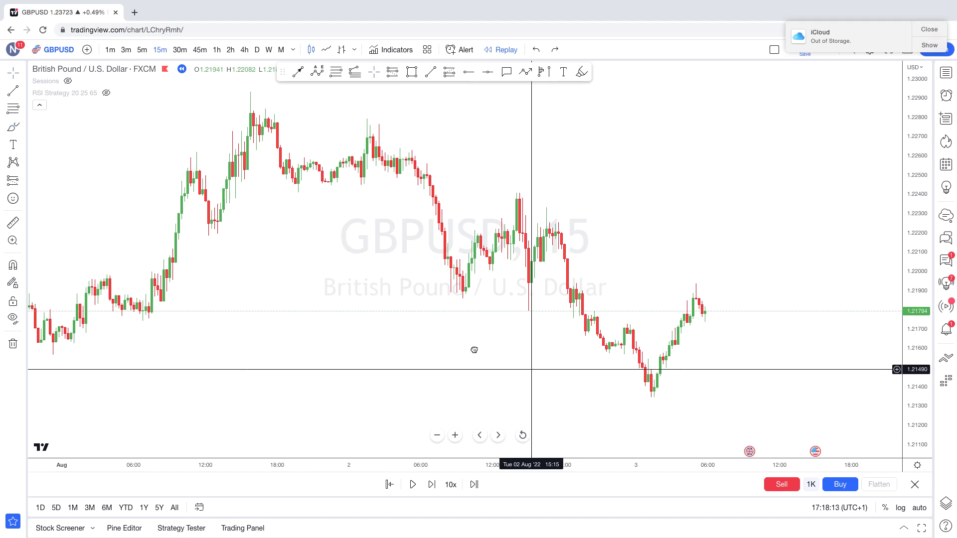
# Advance the 15-minute replay candle by candle to about 12:30 on 3 August
pyautogui.moveTo(530, 372); pyautogui.dragTo(394, 312)
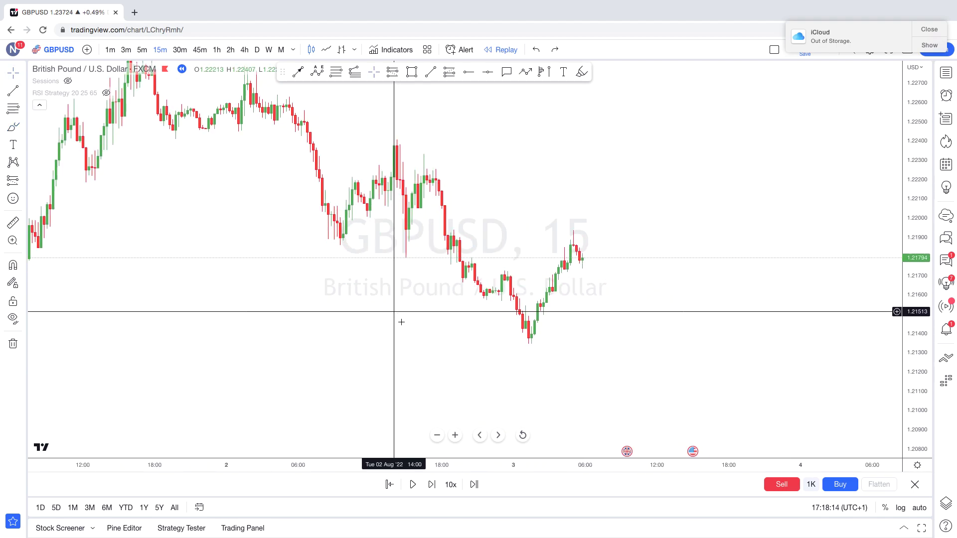
pyautogui.click(432, 485)
pyautogui.click(432, 484)
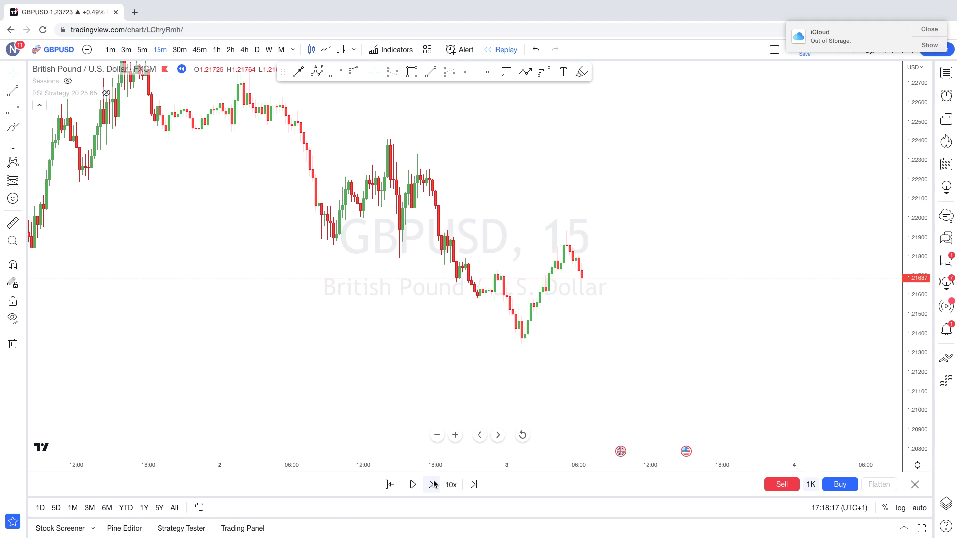
pyautogui.click(432, 484)
pyautogui.click(432, 484)
pyautogui.click(432, 484)
pyautogui.click(432, 484)
pyautogui.click(432, 485)
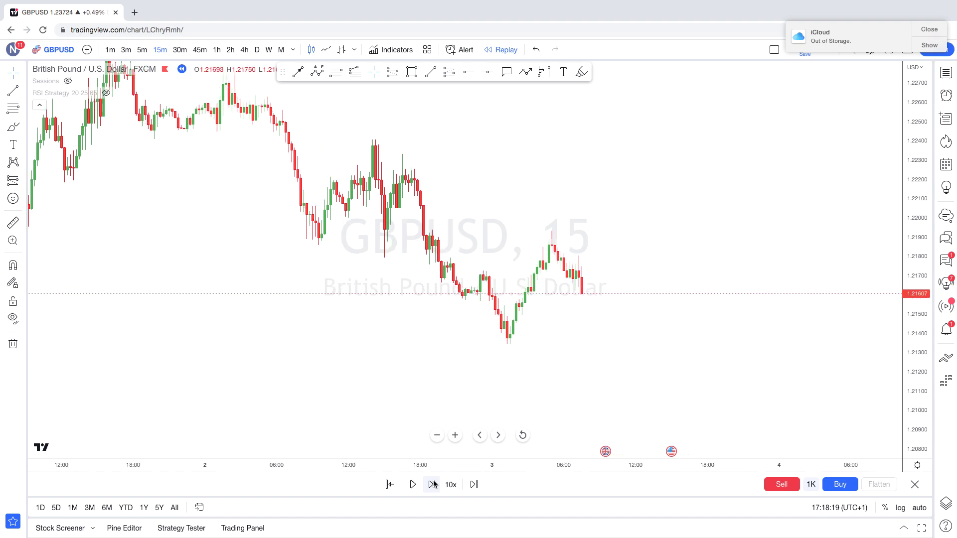
pyautogui.click(432, 484)
pyautogui.click(431, 484)
pyautogui.click(432, 484)
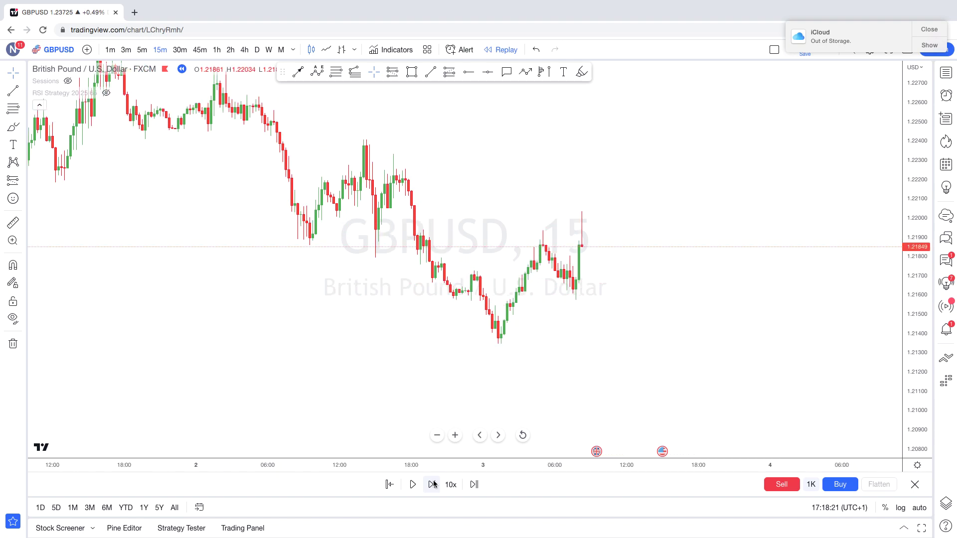
pyautogui.click(432, 484)
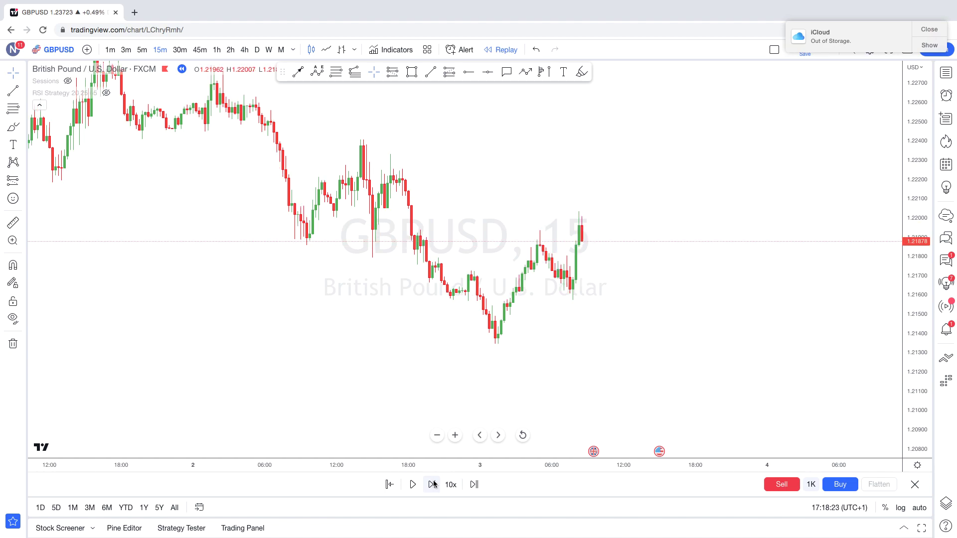
pyautogui.click(432, 484)
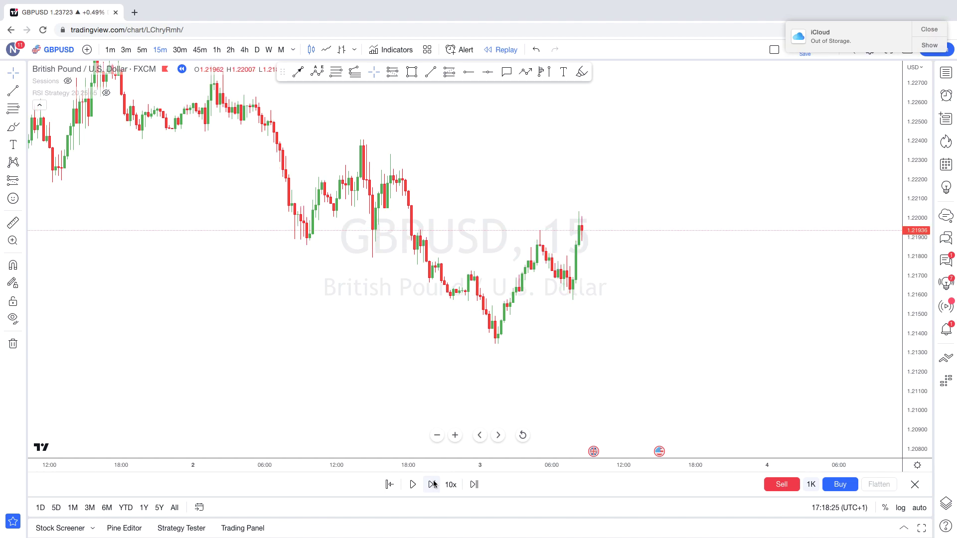
pyautogui.click(432, 484)
pyautogui.click(432, 484)
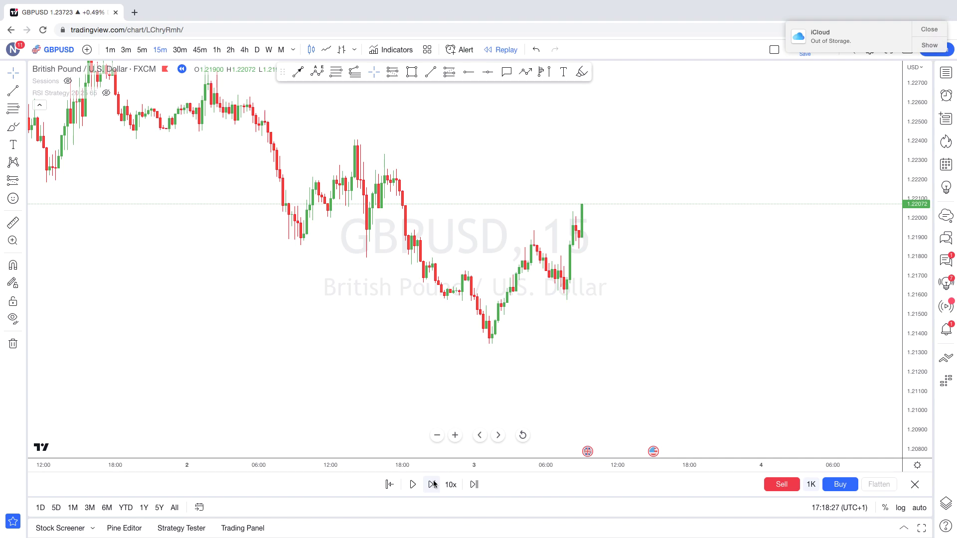
pyautogui.click(432, 484)
pyautogui.click(432, 484)
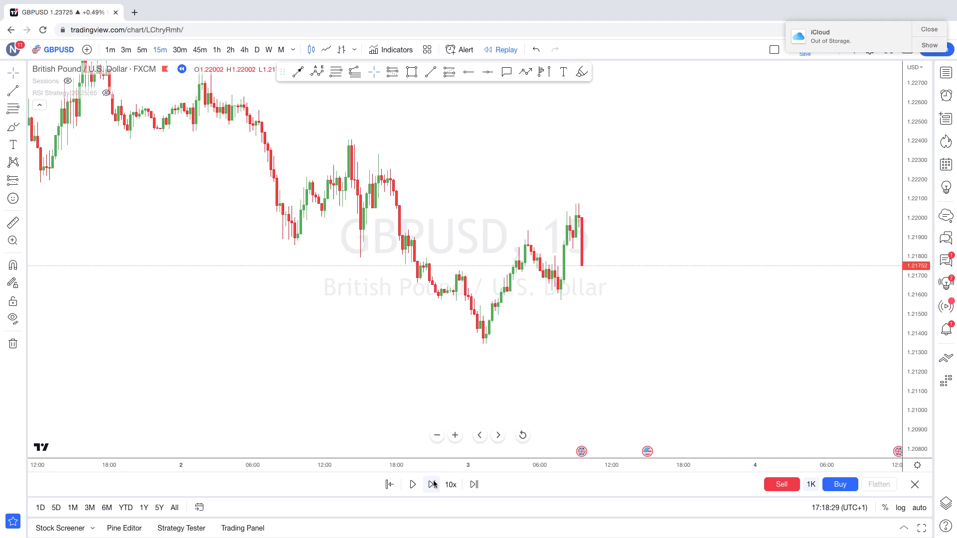
pyautogui.click(432, 484)
pyautogui.click(432, 484)
pyautogui.click(431, 484)
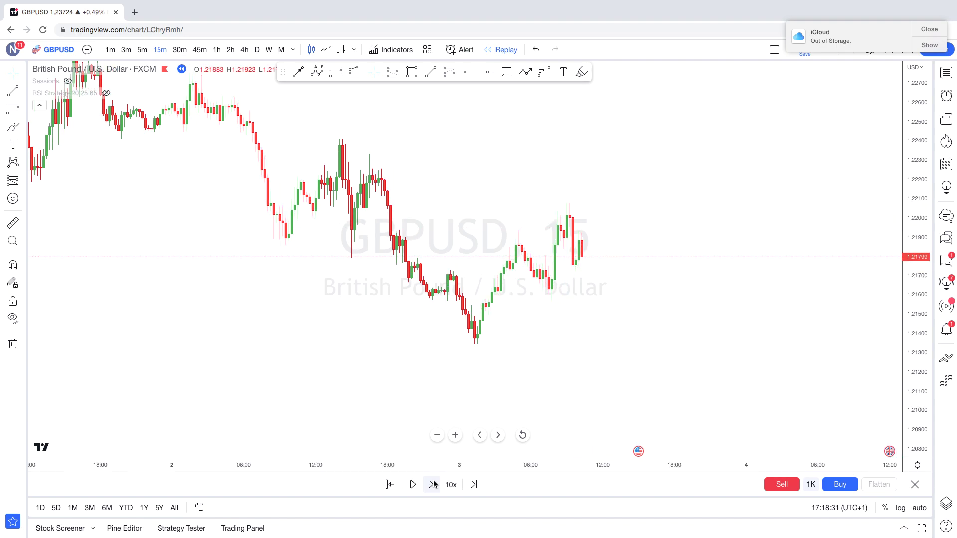
pyautogui.click(432, 485)
pyautogui.click(432, 485)
pyautogui.click(432, 485)
pyautogui.click(432, 484)
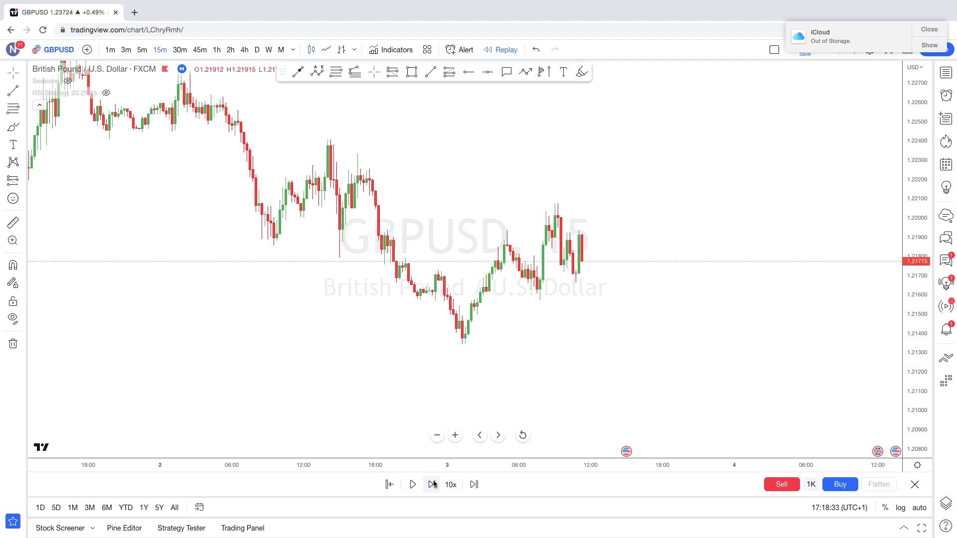
pyautogui.click(432, 484)
pyautogui.click(431, 484)
pyautogui.click(432, 484)
pyautogui.click(432, 484)
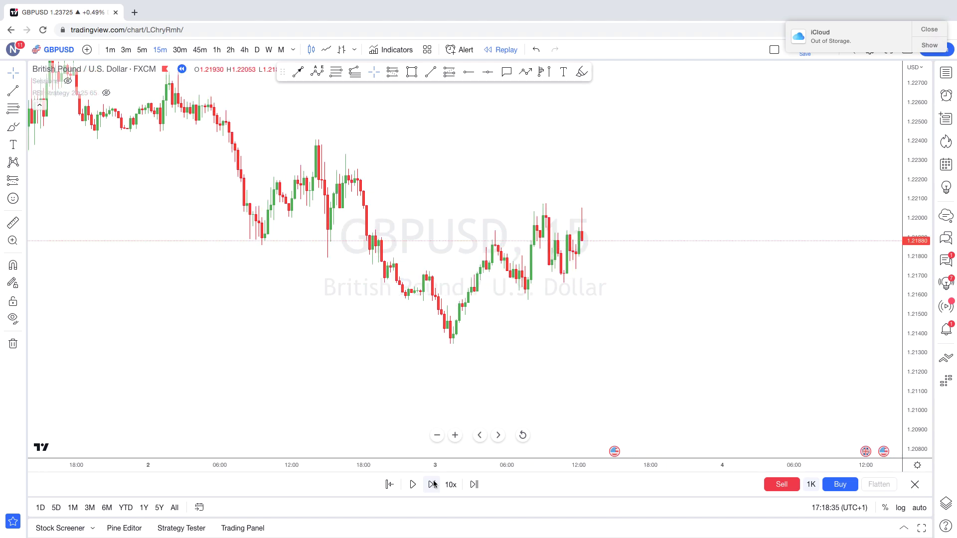
pyautogui.click(432, 485)
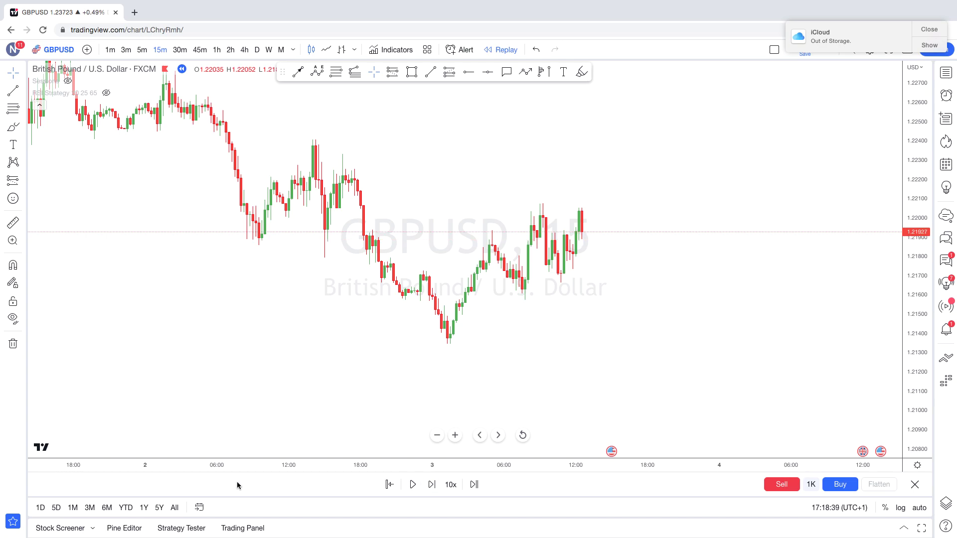
# Circle the latest candles, brush the rise from the 3 August low labelled P2, sketch a projected drop, and clear the strokes
pyautogui.click(13, 127)
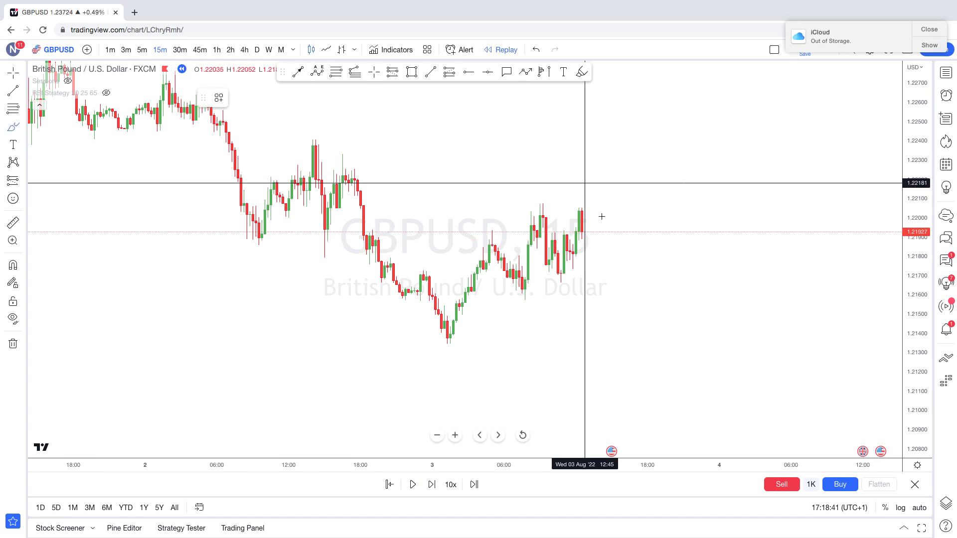
pyautogui.moveTo(598, 212)
pyautogui.mouseDown()
pyautogui.moveTo(590, 204)
pyautogui.moveTo(568, 217)
pyautogui.moveTo(608, 223)
pyautogui.moveTo(593, 207)
pyautogui.mouseUp()
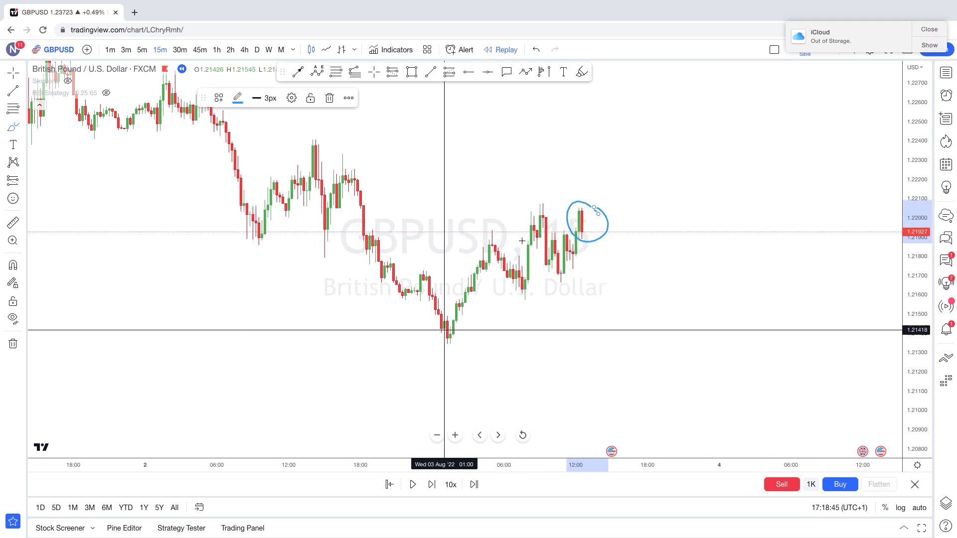
pyautogui.moveTo(447, 325); pyautogui.dragTo(543, 210)
pyautogui.moveTo(459, 225)
pyautogui.mouseDown()
pyautogui.moveTo(465, 244)
pyautogui.moveTo(470, 226)
pyautogui.moveTo(493, 219)
pyautogui.moveTo(507, 241)
pyautogui.mouseUp()
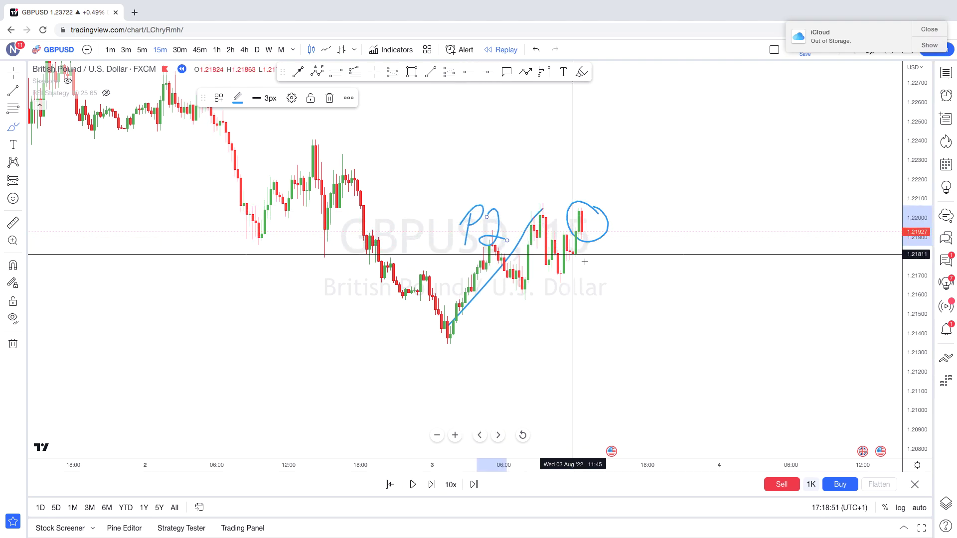
pyautogui.moveTo(588, 257)
pyautogui.mouseDown()
pyautogui.moveTo(653, 410)
pyautogui.moveTo(658, 380)
pyautogui.moveTo(627, 403)
pyautogui.mouseUp()
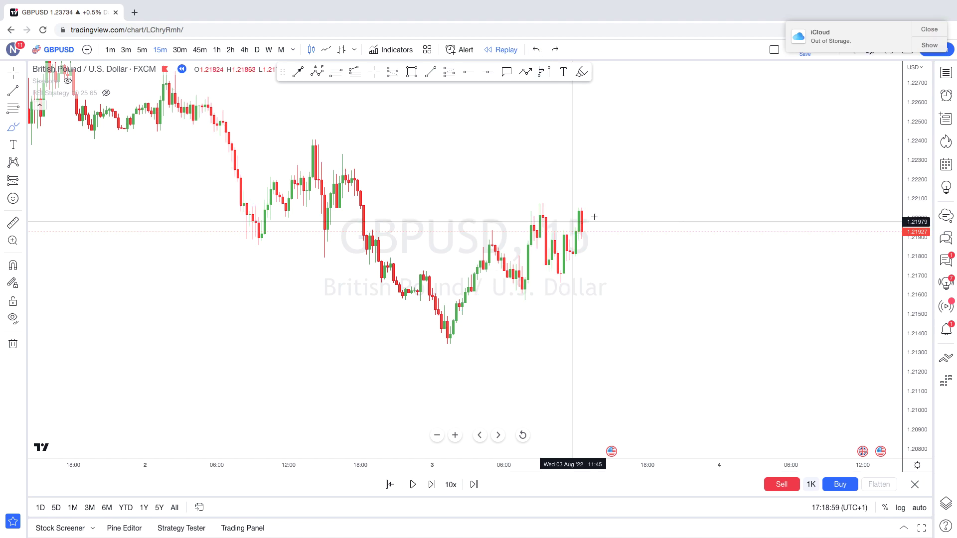
pyautogui.moveTo(598, 209)
pyautogui.mouseDown()
pyautogui.moveTo(584, 199)
pyautogui.moveTo(572, 231)
pyautogui.moveTo(601, 220)
pyautogui.moveTo(601, 204)
pyautogui.moveTo(596, 229)
pyautogui.mouseUp()
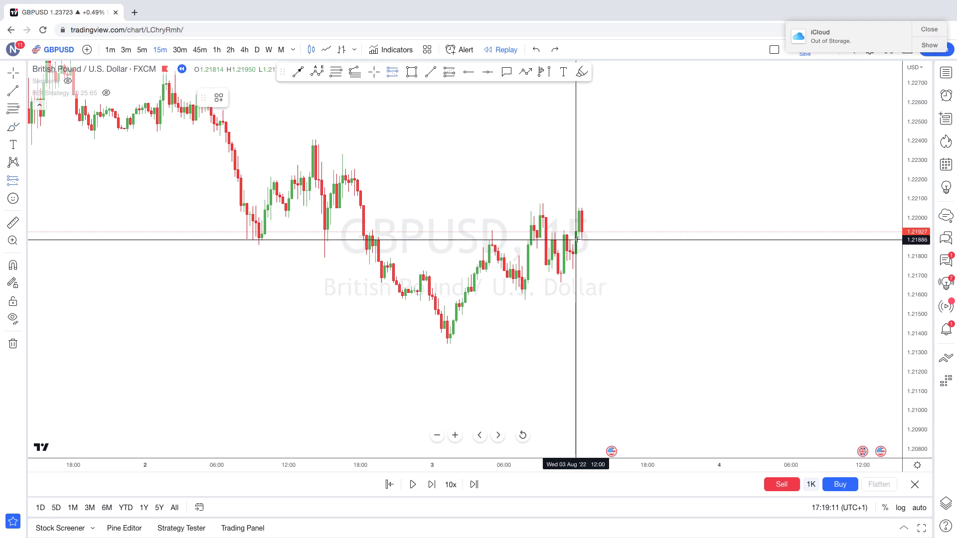
# Place a short position at the 12:00 candle with entry 1.21889, stop 1.22070 and target 1.21345
pyautogui.click(576, 240)
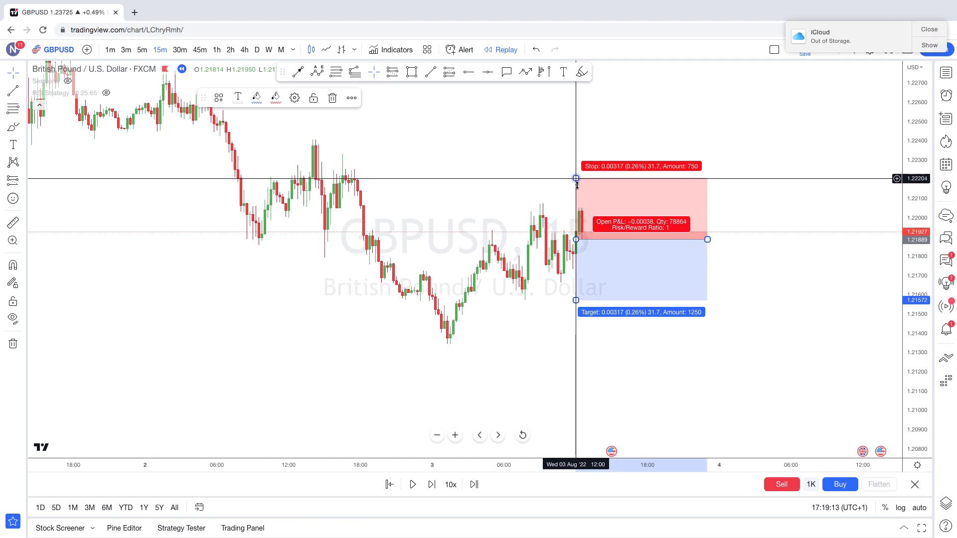
pyautogui.moveTo(577, 168); pyautogui.dragTo(579, 205)
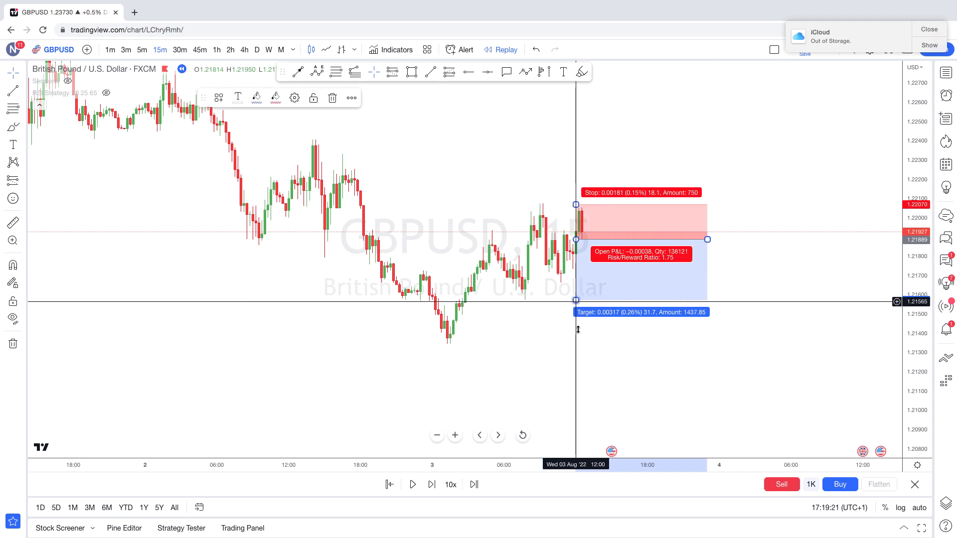
pyautogui.moveTo(578, 329); pyautogui.dragTo(576, 346)
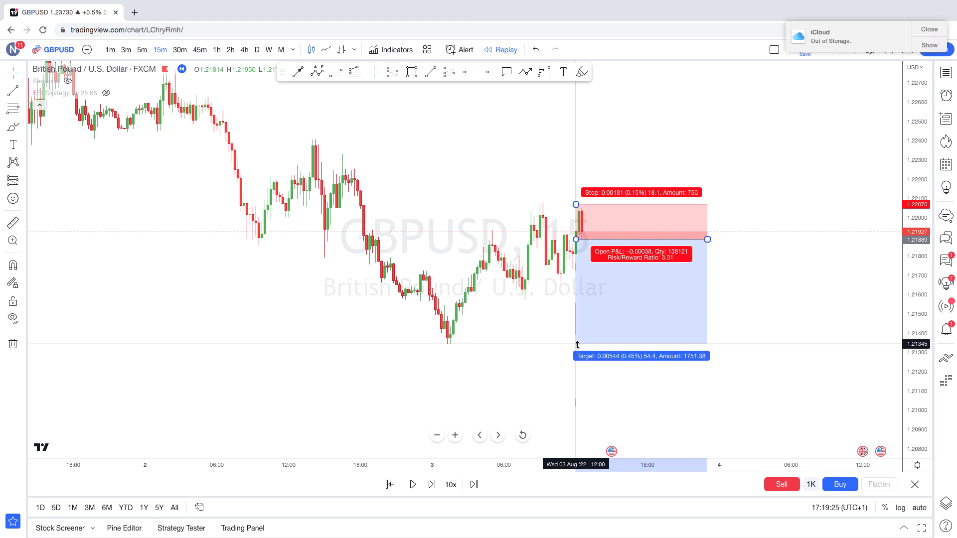
pyautogui.click(532, 342)
# Advance the replay candle by candle until price drops through the short position's target
pyautogui.moveTo(502, 338); pyautogui.dragTo(477, 312)
pyautogui.click(431, 487)
pyautogui.click(431, 487)
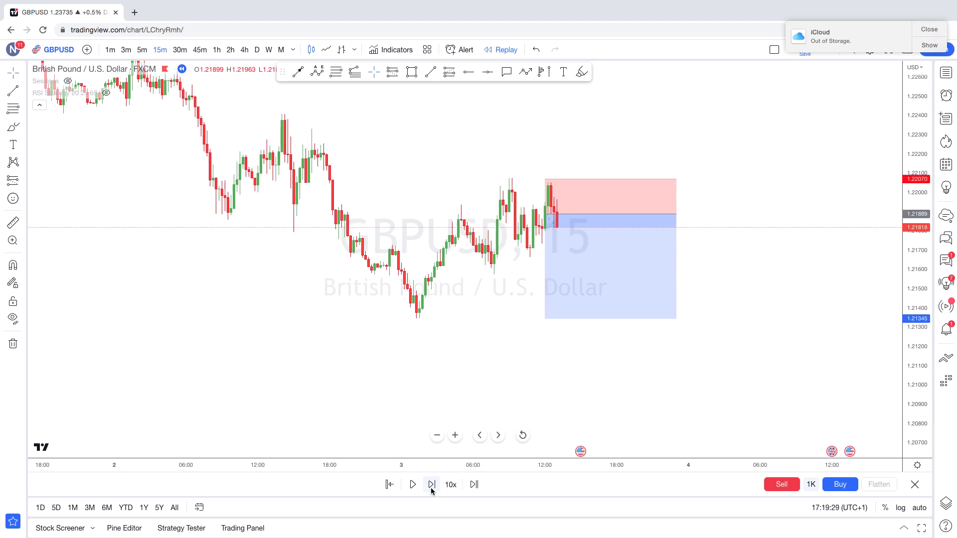
pyautogui.click(431, 489)
pyautogui.click(432, 488)
pyautogui.click(432, 488)
pyautogui.click(431, 488)
pyautogui.click(431, 488)
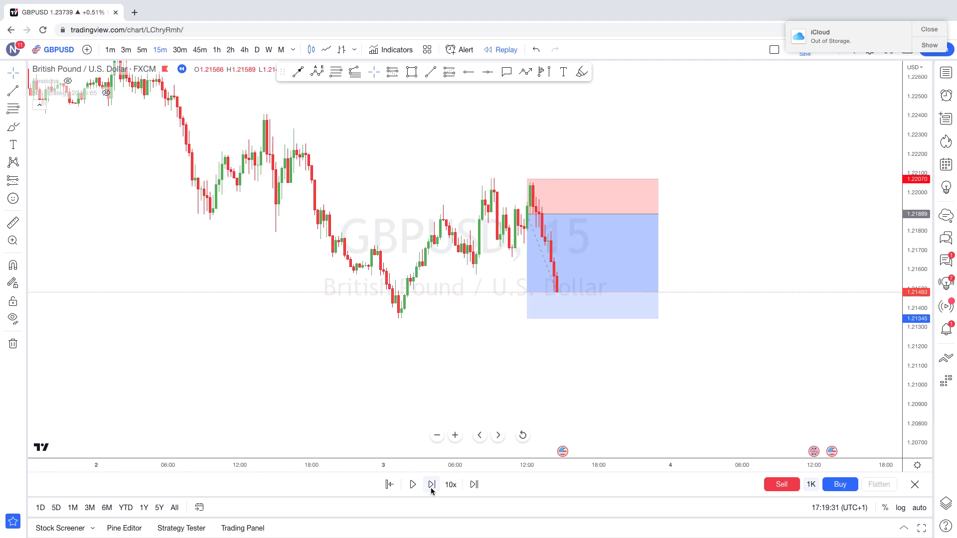
pyautogui.click(432, 488)
pyautogui.click(431, 488)
pyautogui.click(432, 488)
# Extend the short position's target down to the new low at 1.21105
pyautogui.click(514, 313)
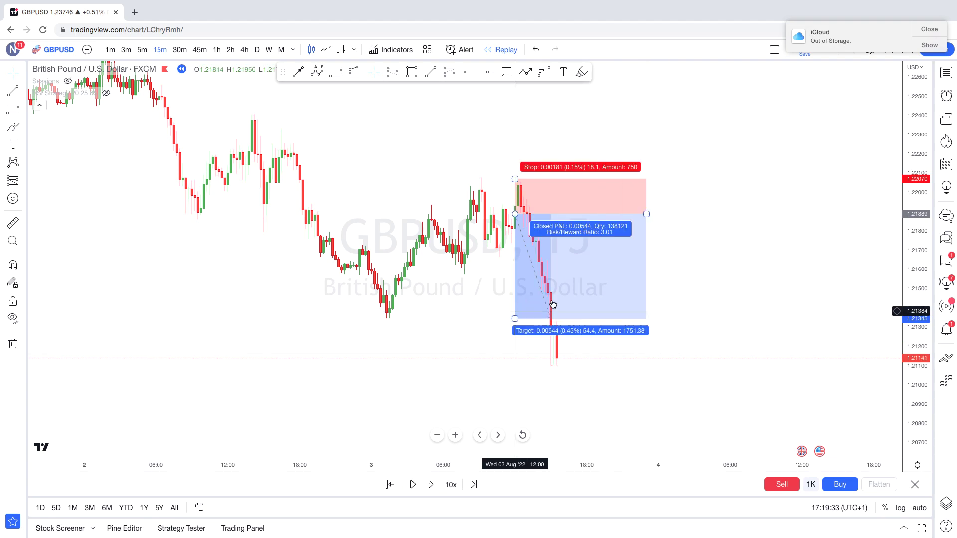
pyautogui.moveTo(515, 318); pyautogui.dragTo(516, 366)
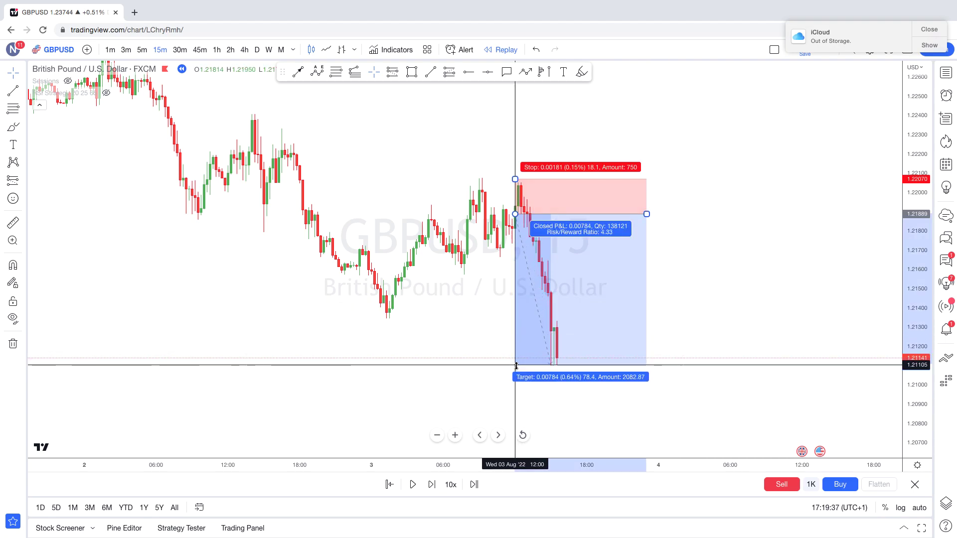
pyautogui.click(359, 188)
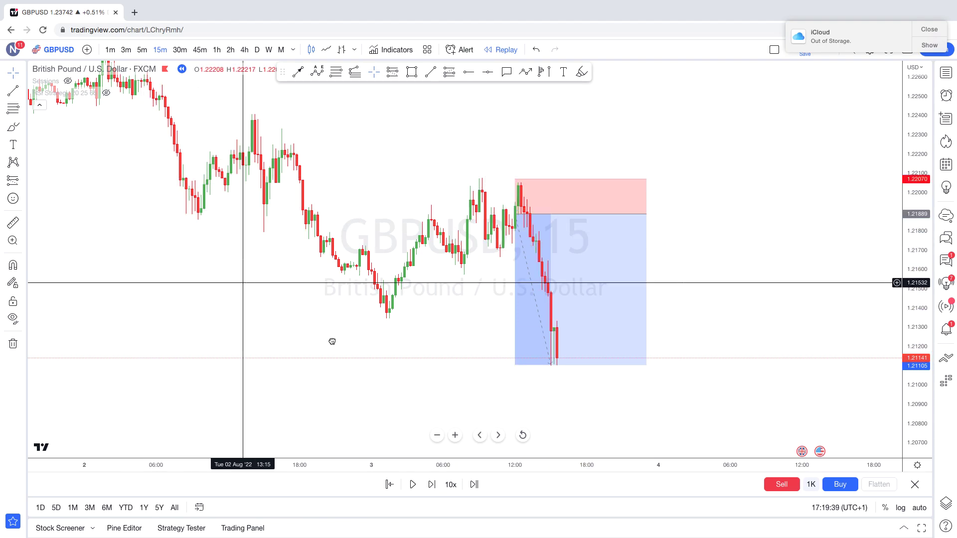
# Delete the short position from the chart and switch to the 4-hour timeframe
pyautogui.moveTo(332, 341); pyautogui.dragTo(438, 411)
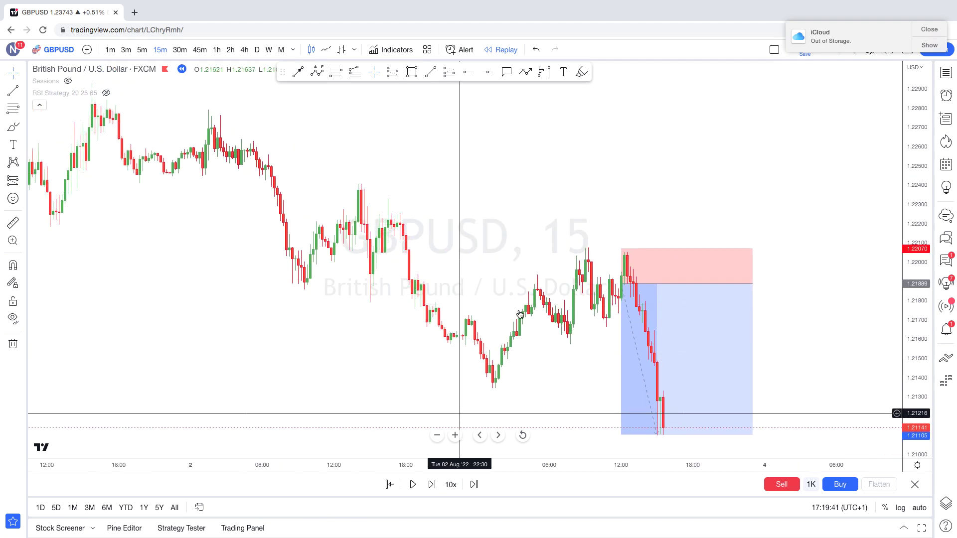
pyautogui.moveTo(522, 311); pyautogui.dragTo(429, 218)
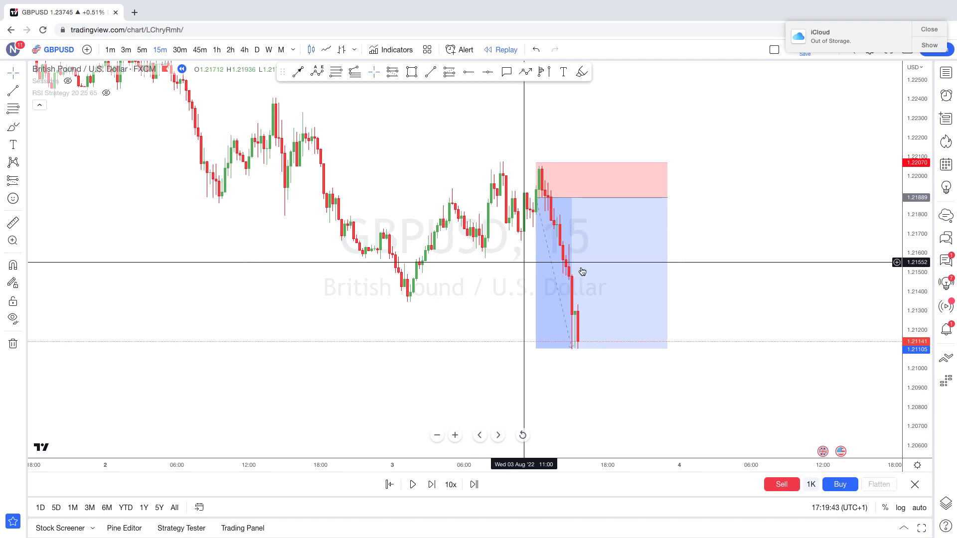
pyautogui.click(582, 271)
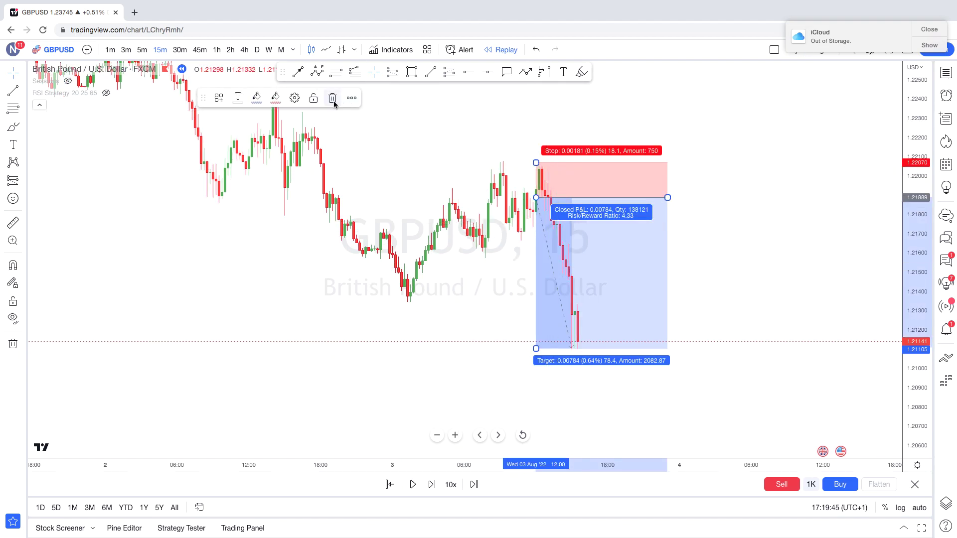
pyautogui.click(333, 99)
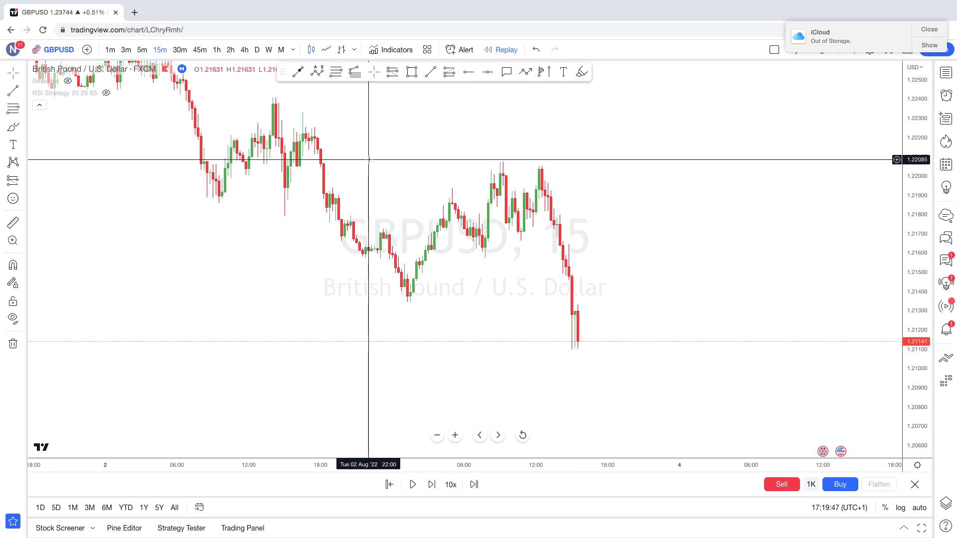
pyautogui.click(249, 52)
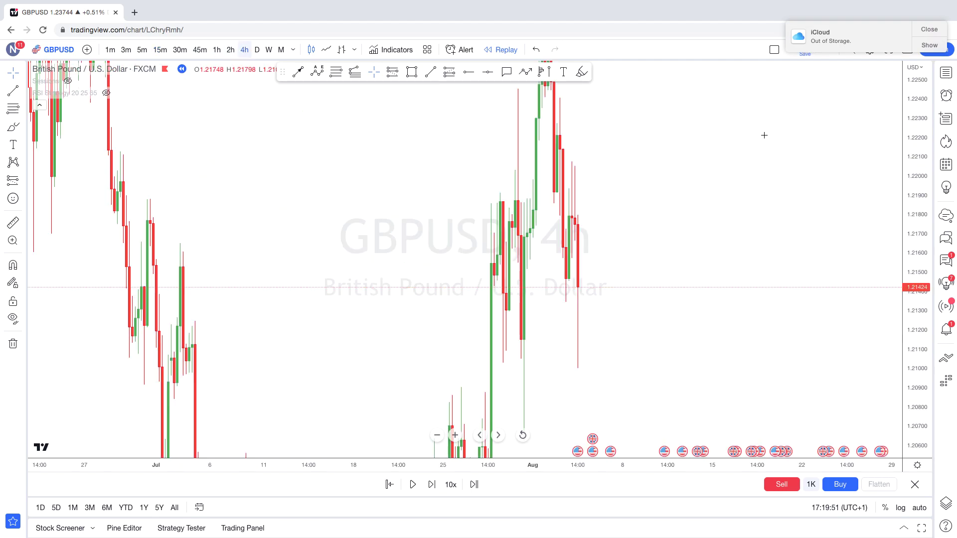
# Advance the 4-hour replay candle by candle until a wide-range candle with a low near 1.2065 forms
pyautogui.moveTo(917, 192); pyautogui.dragTo(647, 366)
pyautogui.moveTo(582, 340); pyautogui.dragTo(500, 320)
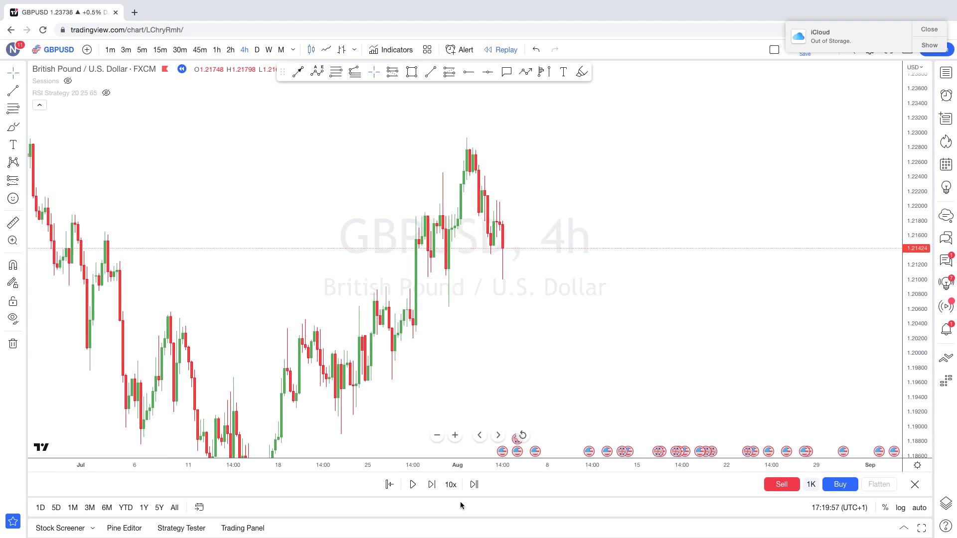
pyautogui.click(431, 488)
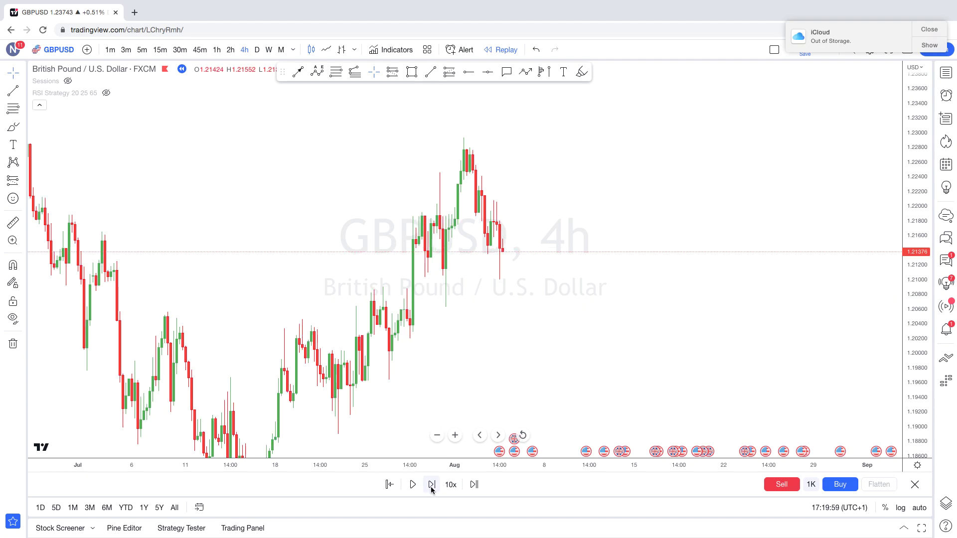
pyautogui.click(431, 485)
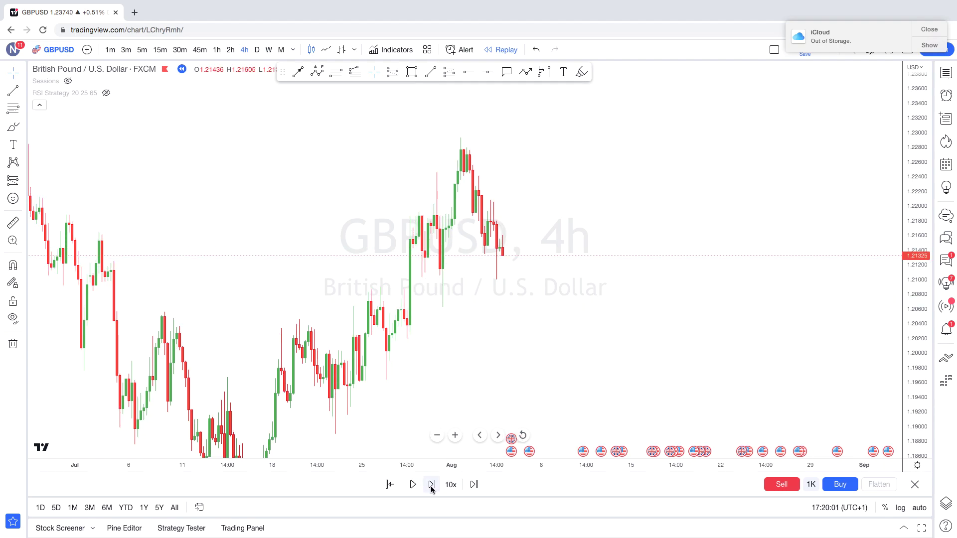
pyautogui.click(432, 485)
pyautogui.click(431, 485)
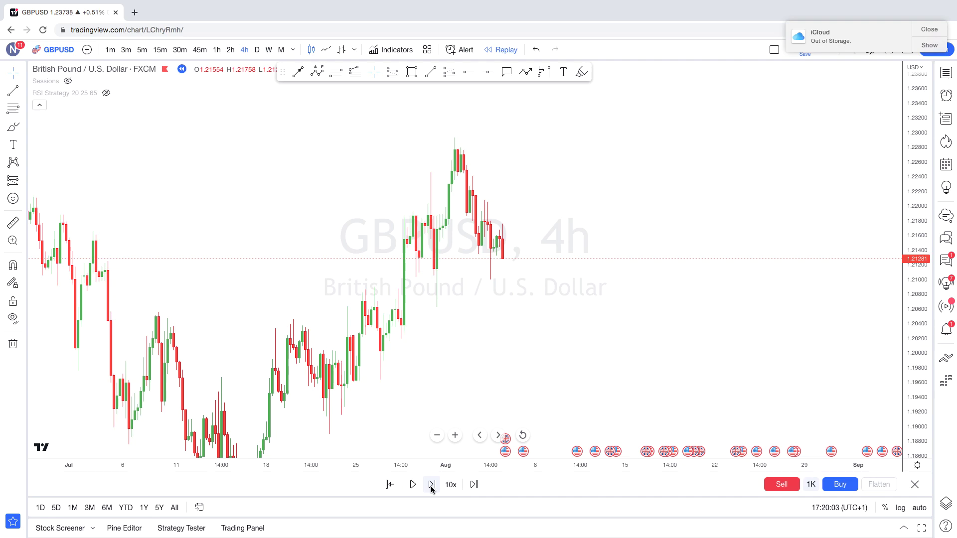
pyautogui.click(432, 485)
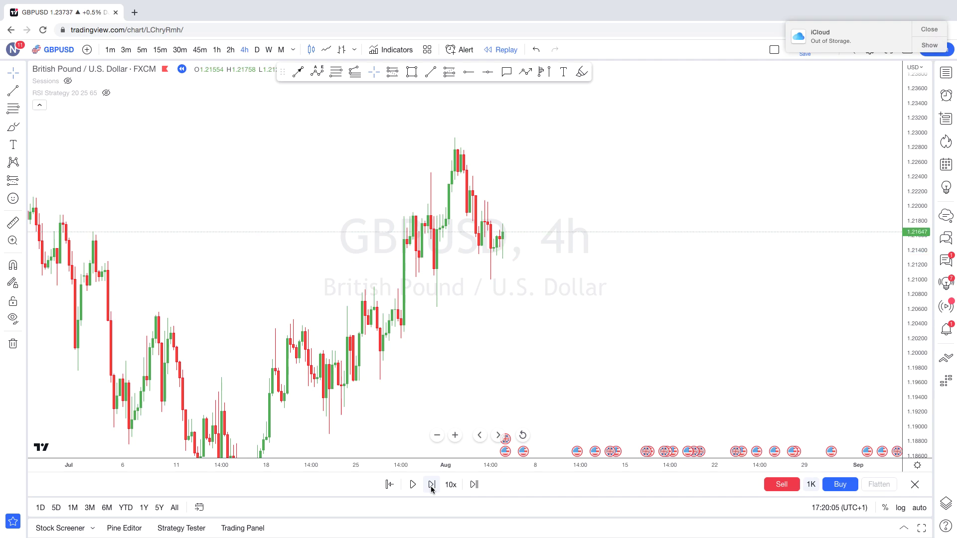
pyautogui.click(432, 485)
pyautogui.click(432, 485)
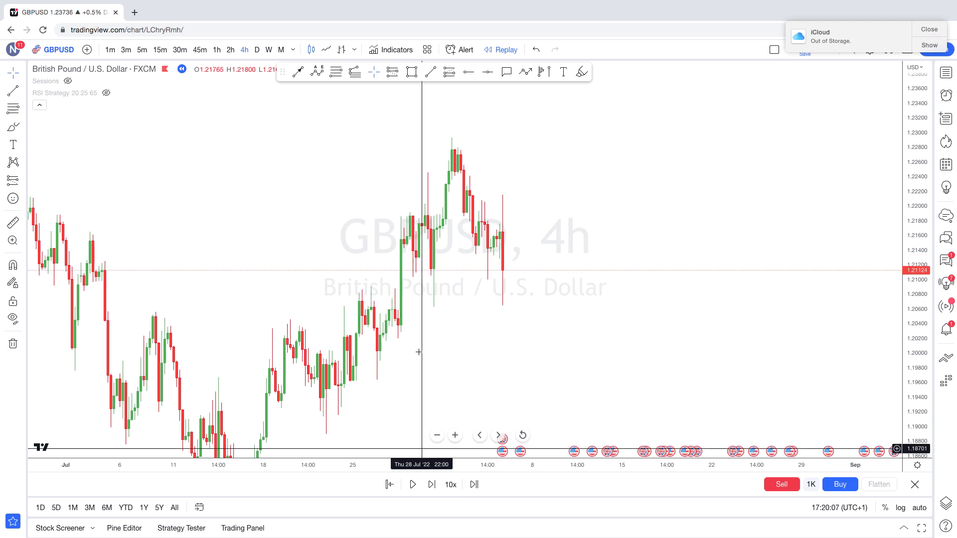
# Brush temporary marks at the latest candle's high and low and along the decline from the August peak, clearing them all
pyautogui.click(13, 127)
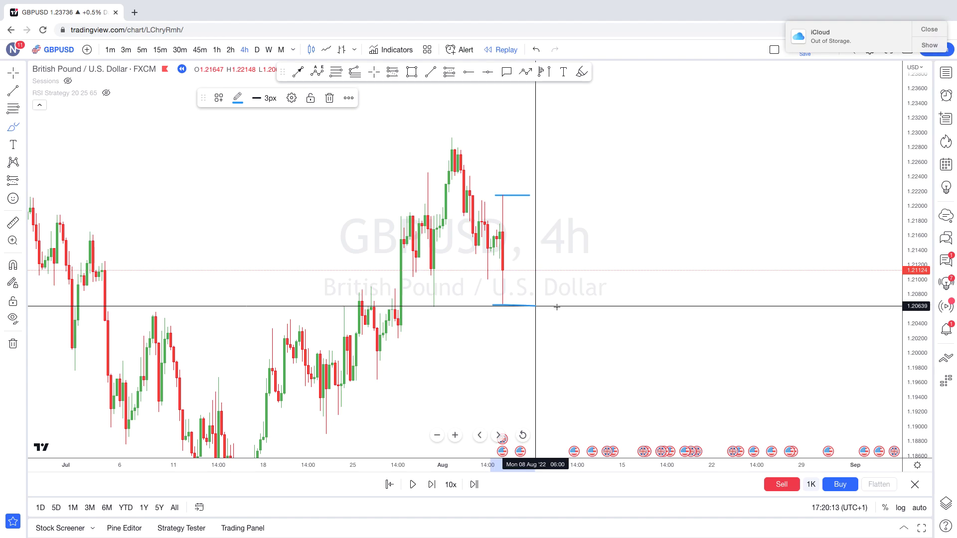
pyautogui.moveTo(556, 307); pyautogui.dragTo(557, 307)
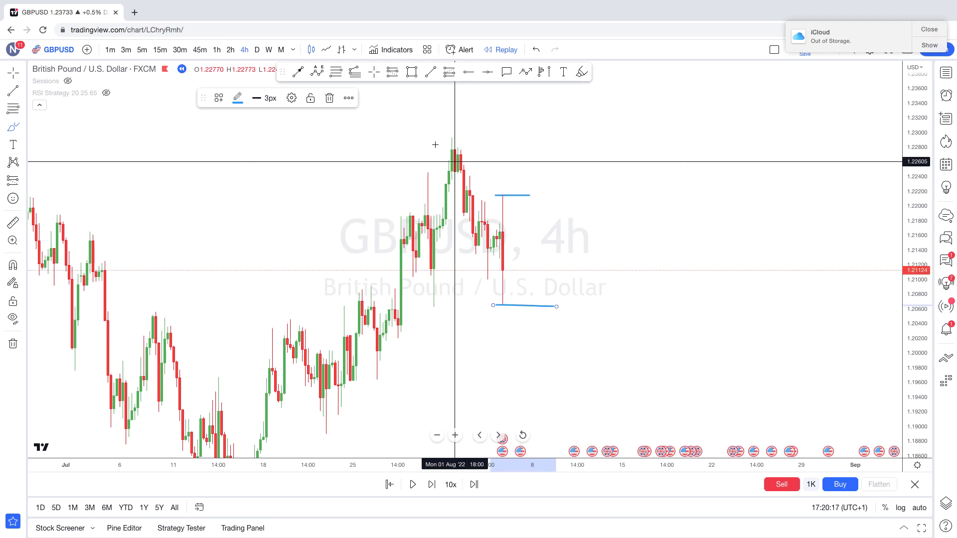
pyautogui.moveTo(459, 168)
pyautogui.mouseDown()
pyautogui.moveTo(521, 322)
pyautogui.moveTo(492, 318)
pyautogui.mouseUp()
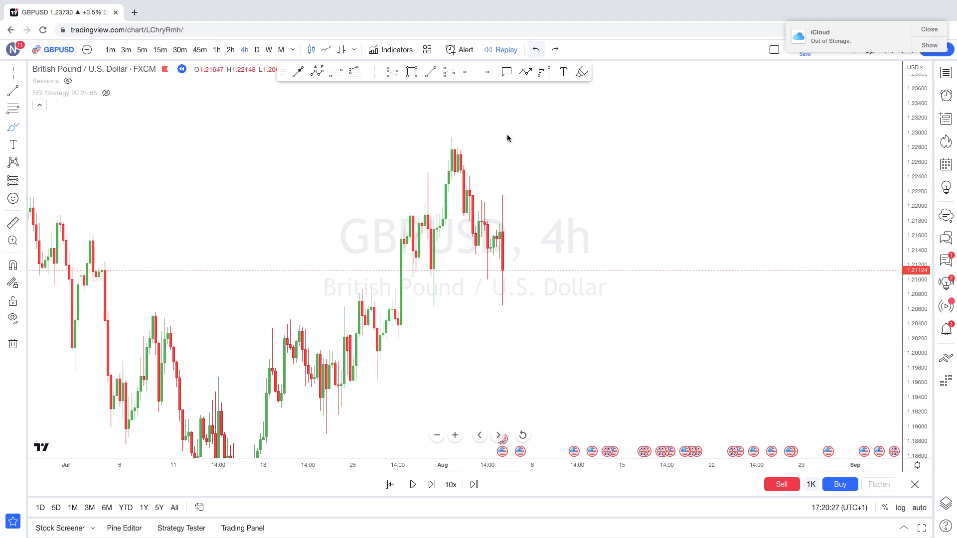
pyautogui.moveTo(455, 167)
pyautogui.mouseDown()
pyautogui.moveTo(529, 313)
pyautogui.moveTo(601, 177)
pyautogui.moveTo(620, 201)
pyautogui.moveTo(625, 183)
pyautogui.moveTo(667, 365)
pyautogui.mouseUp()
pyautogui.click(534, 51)
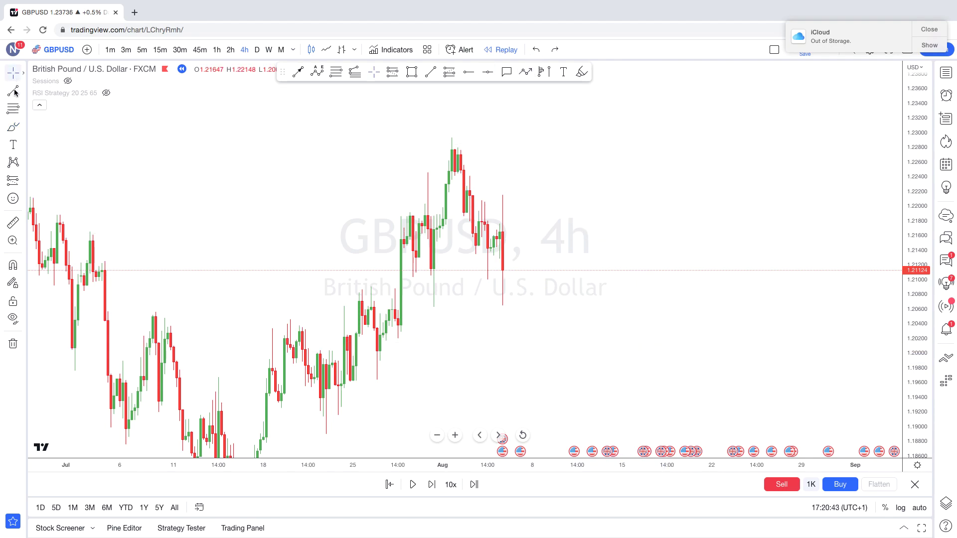
# Advance the 4-hour replay through the sell-off to about 1.2003 and the rebound to 1.20763
pyautogui.click(432, 484)
pyautogui.click(431, 484)
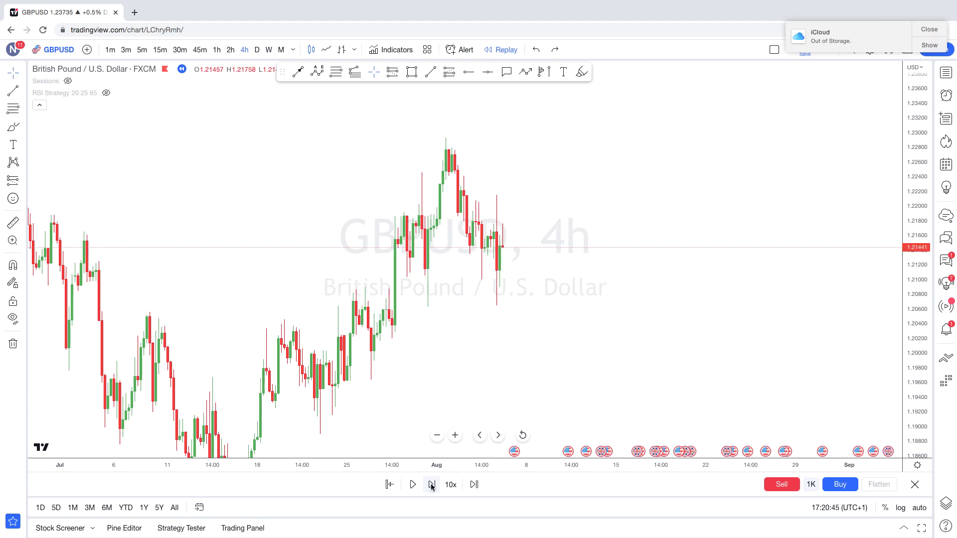
pyautogui.click(432, 485)
pyautogui.click(432, 484)
pyautogui.click(432, 484)
pyautogui.click(431, 485)
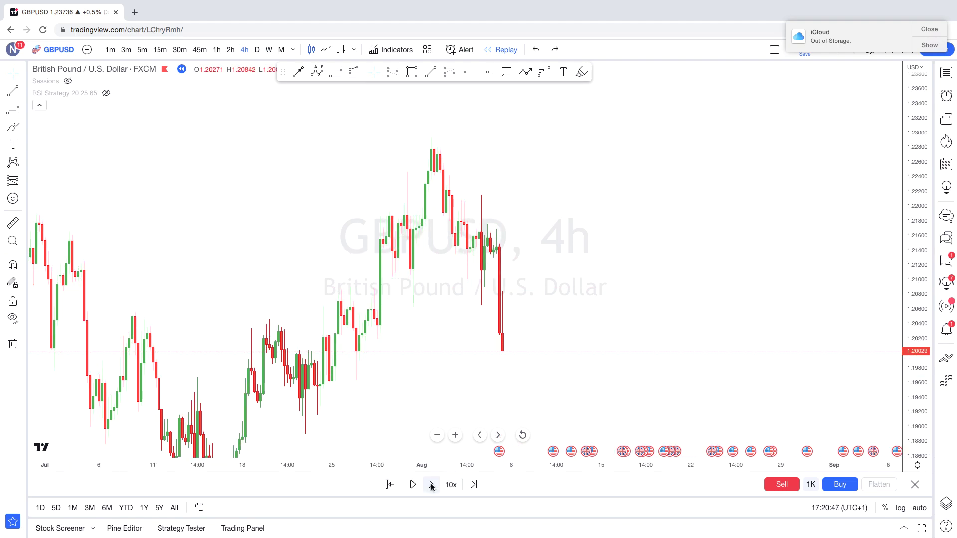
pyautogui.click(432, 484)
pyautogui.click(431, 484)
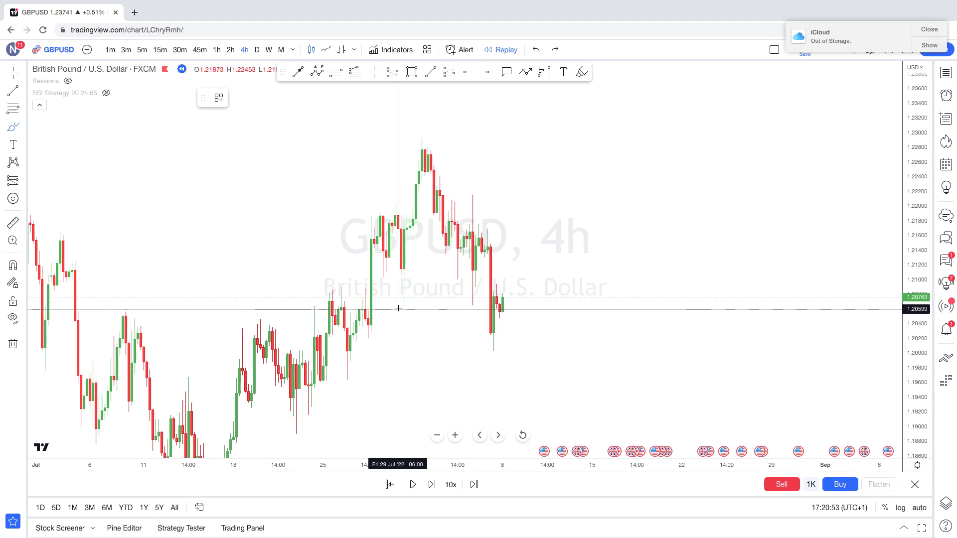
# Brush a temporary line beneath the two matching lows near 1.2060 and a stroke up from the breakdown low, removing both
pyautogui.moveTo(399, 309); pyautogui.dragTo(478, 309)
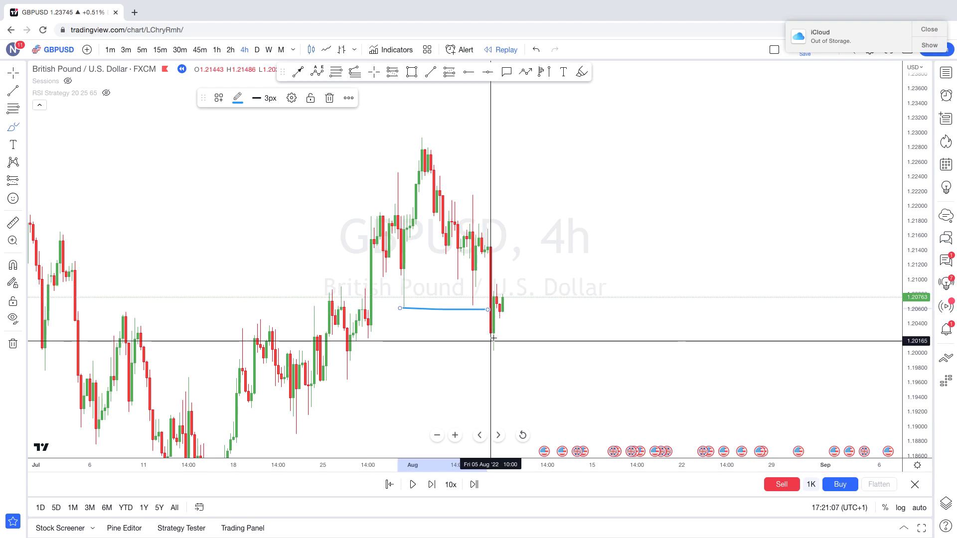
pyautogui.moveTo(494, 335)
pyautogui.mouseDown()
pyautogui.moveTo(541, 193)
pyautogui.moveTo(547, 213)
pyautogui.mouseUp()
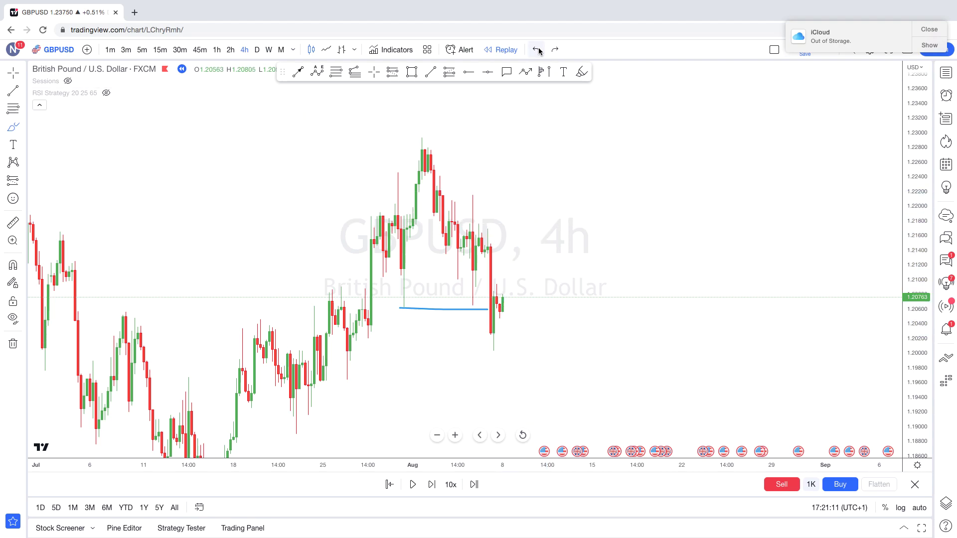
pyautogui.click(10, 77)
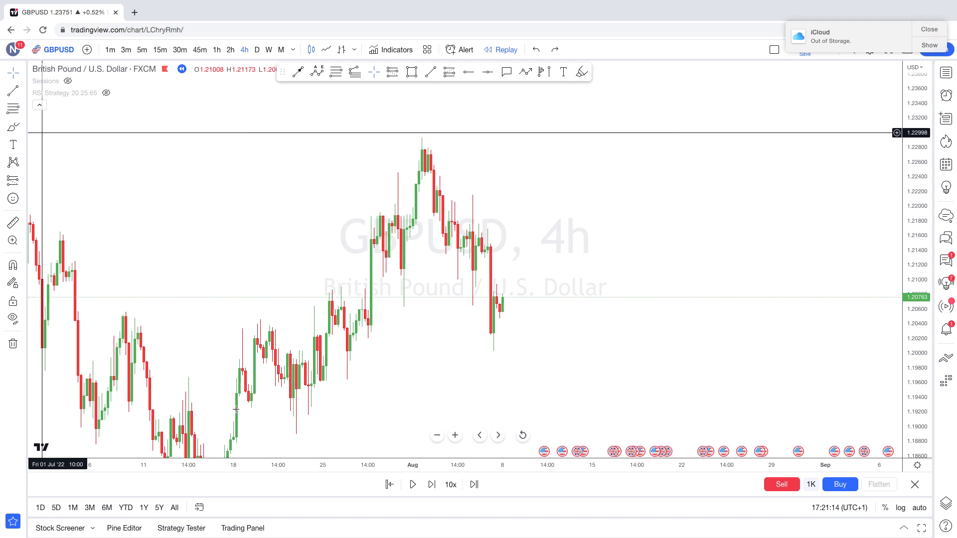
# Advance the 4-hour replay until price rallies back near the August high and the pullback candle reaches 1.22101
pyautogui.click(431, 485)
pyautogui.click(430, 484)
pyautogui.click(430, 484)
pyautogui.click(430, 484)
pyautogui.click(430, 484)
pyautogui.click(429, 485)
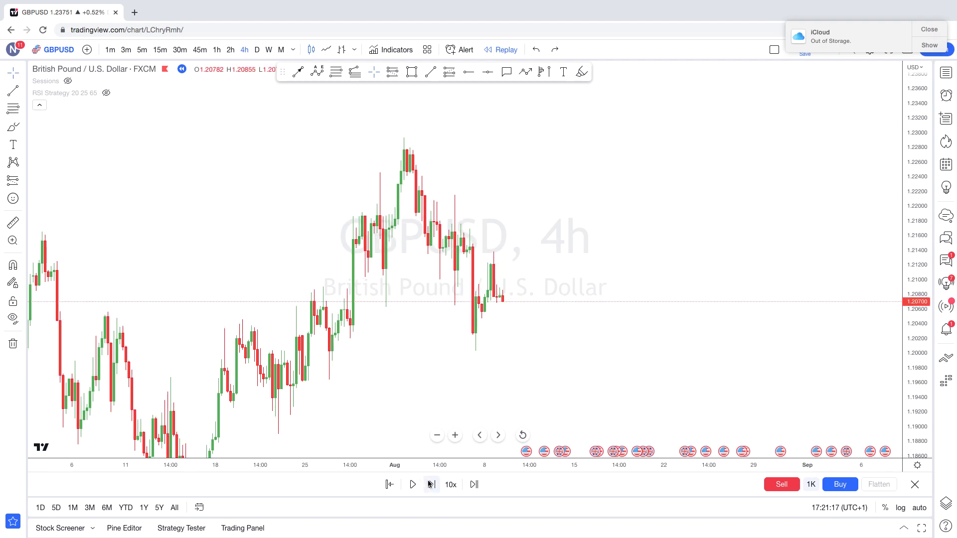
pyautogui.click(430, 485)
pyautogui.click(430, 484)
pyautogui.click(430, 484)
pyautogui.click(430, 485)
pyautogui.click(431, 485)
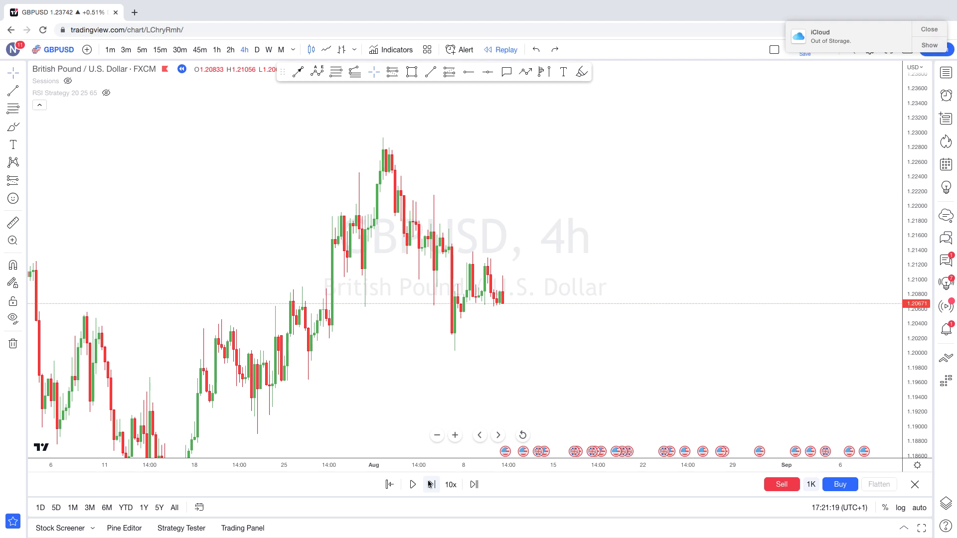
pyautogui.click(430, 484)
pyautogui.click(431, 484)
pyautogui.click(426, 480)
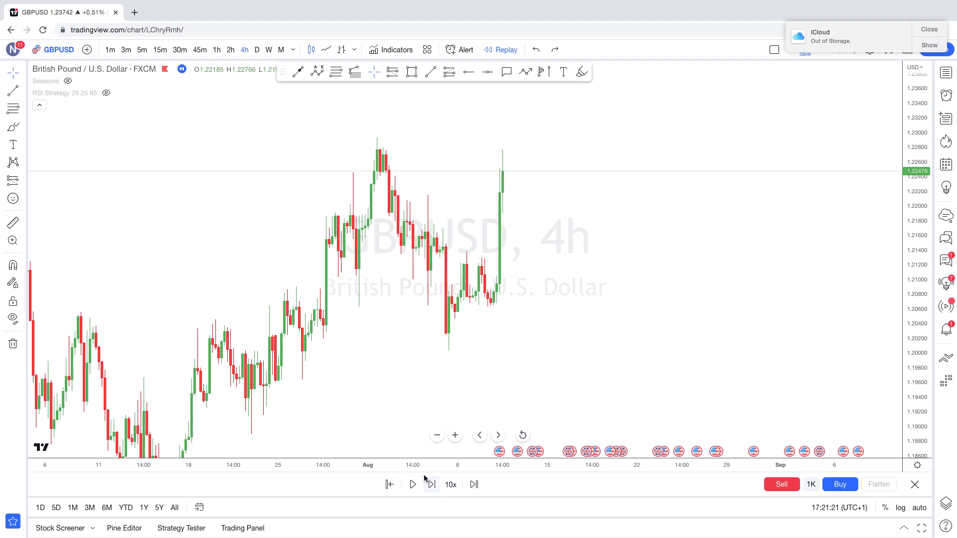
pyautogui.click(431, 484)
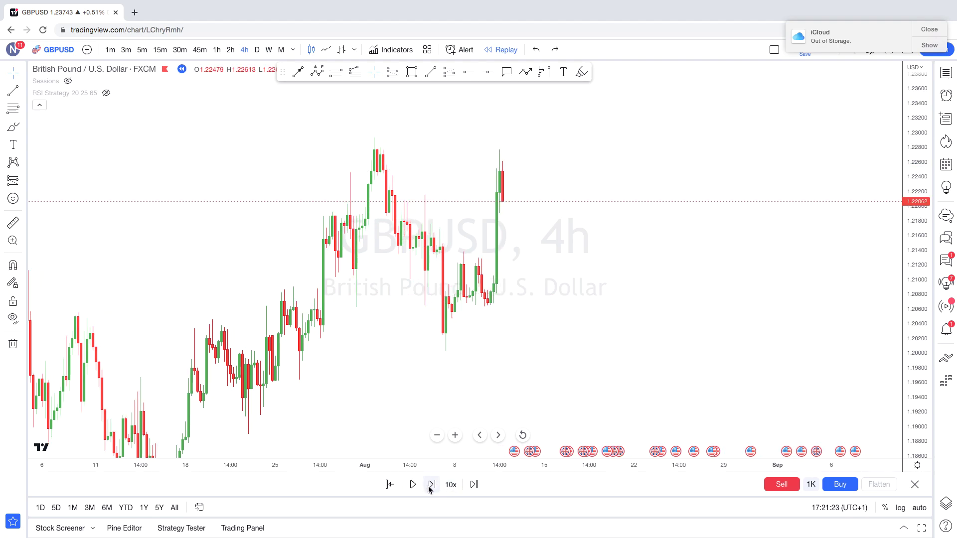
pyautogui.click(431, 484)
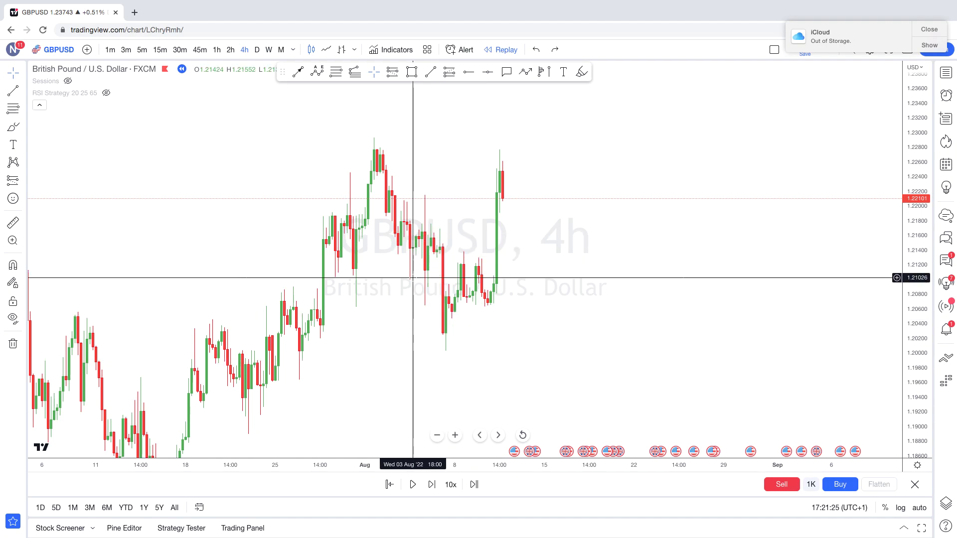
# Brush a temporary arrow pointing at the large bullish rally candle near 1.2141, clearing the strokes
pyautogui.moveTo(386, 278); pyautogui.dragTo(357, 284)
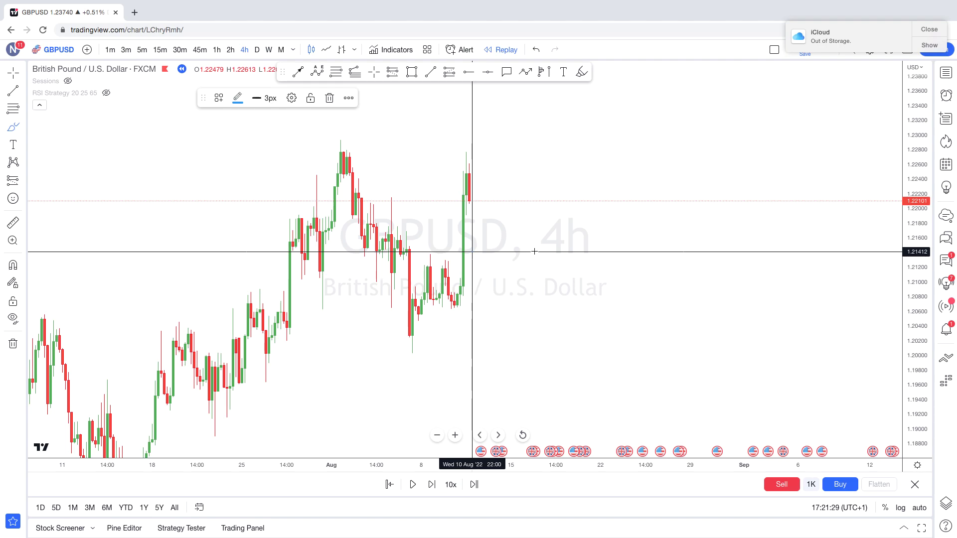
pyautogui.moveTo(474, 251)
pyautogui.mouseDown()
pyautogui.moveTo(533, 250)
pyautogui.moveTo(496, 245)
pyautogui.moveTo(489, 272)
pyautogui.mouseUp()
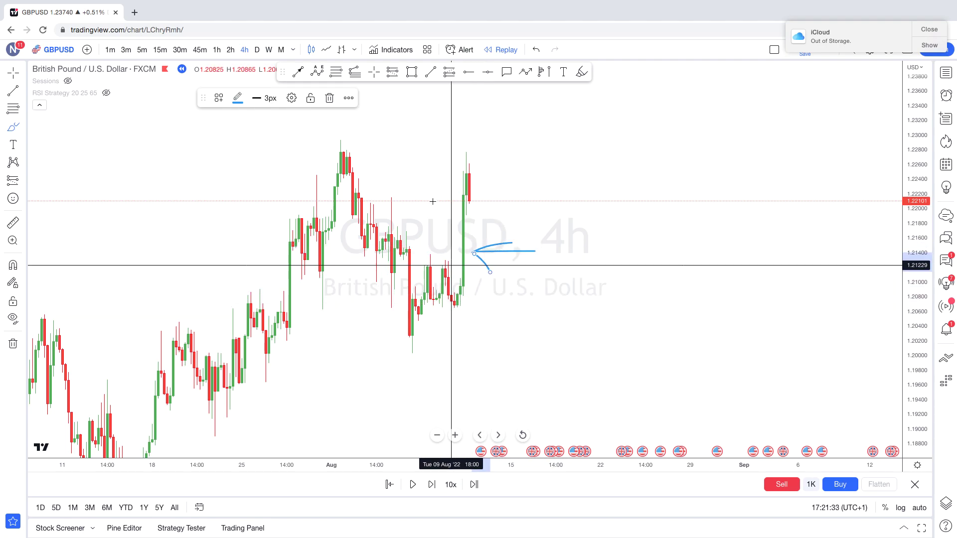
pyautogui.click(537, 51)
pyautogui.click(537, 51)
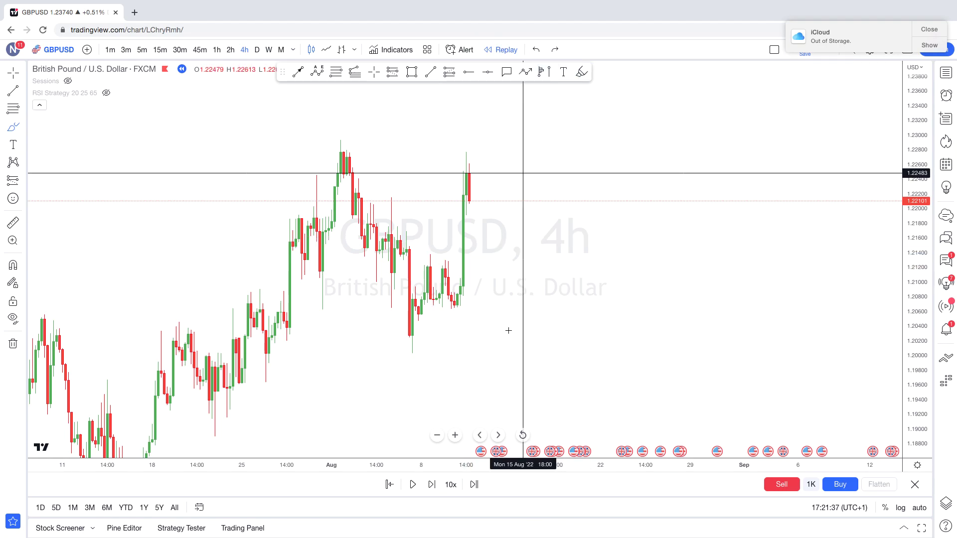
# Advance the 4-hour replay candle by candle through the pullback until the latest candle reads 1.21785
pyautogui.click(432, 485)
pyautogui.click(432, 486)
pyautogui.click(432, 486)
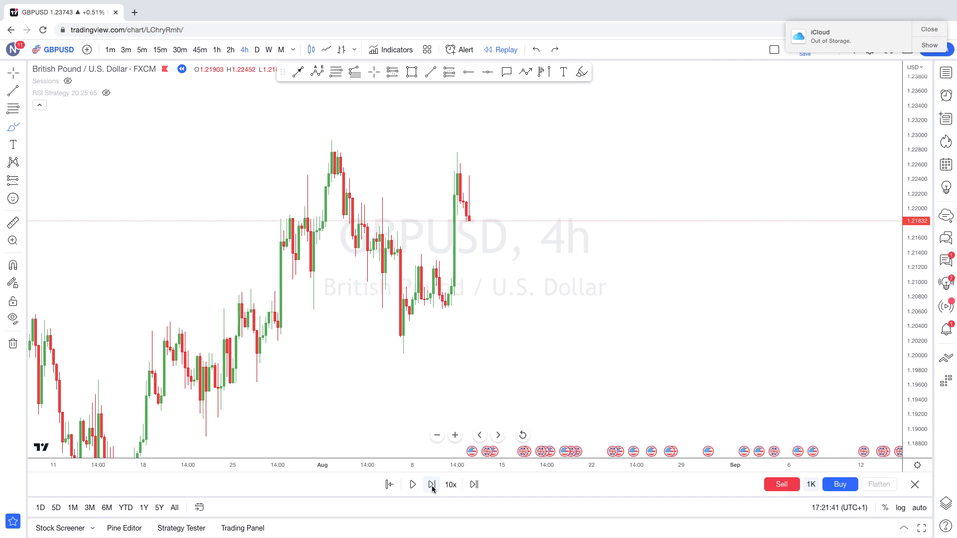
pyautogui.click(432, 485)
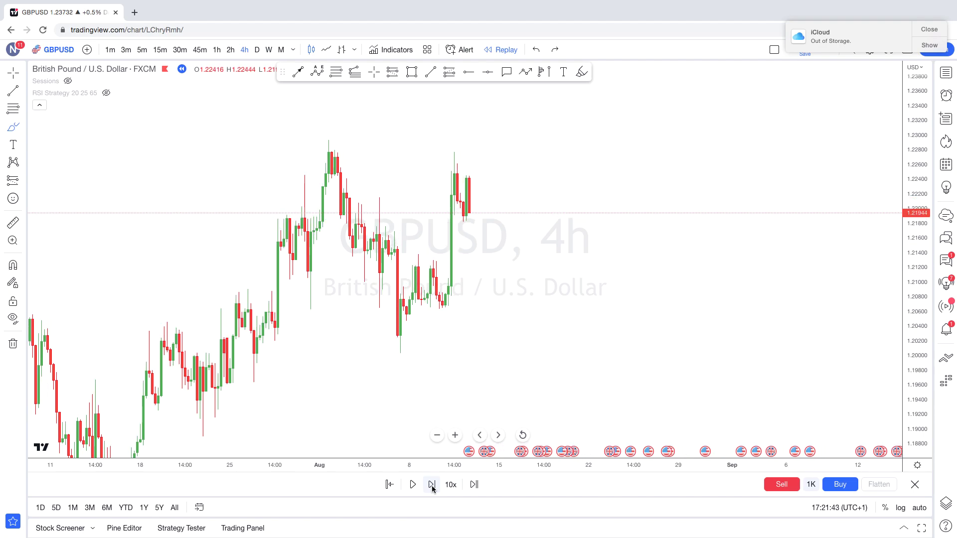
pyautogui.click(432, 486)
pyautogui.click(432, 486)
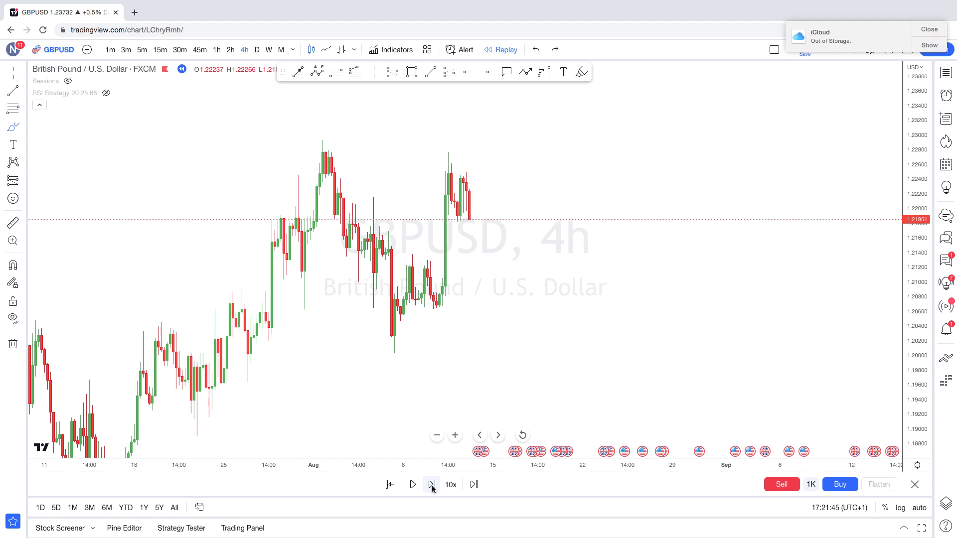
pyautogui.click(432, 486)
pyautogui.click(432, 486)
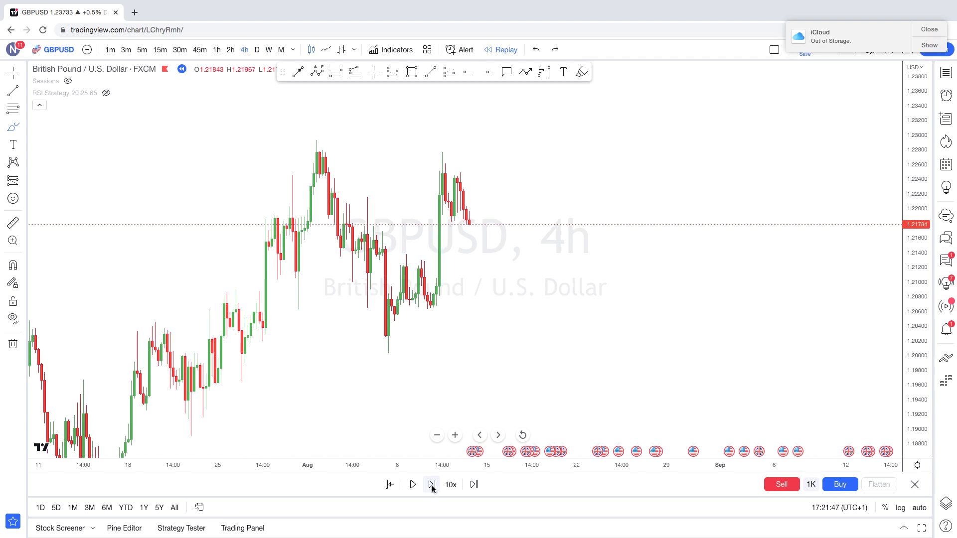
pyautogui.click(432, 486)
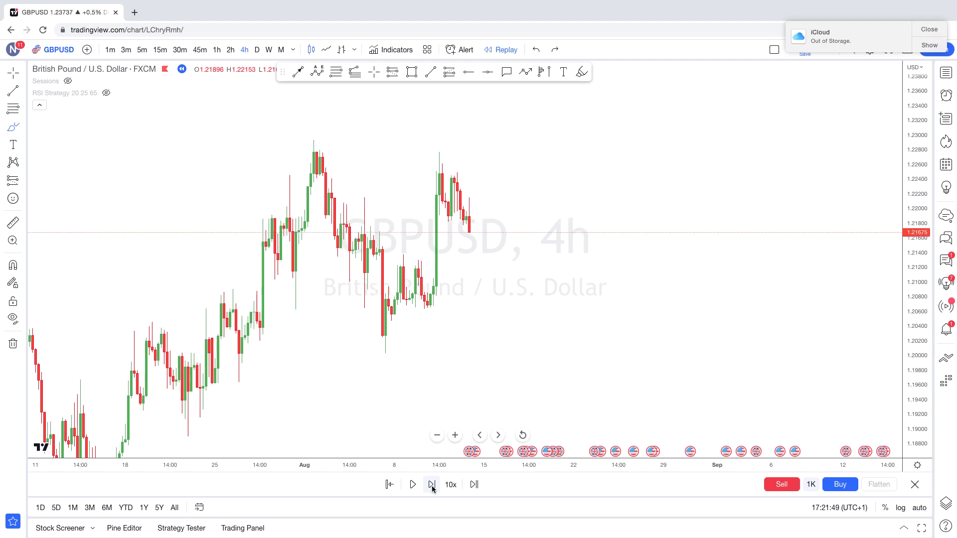
pyautogui.click(432, 486)
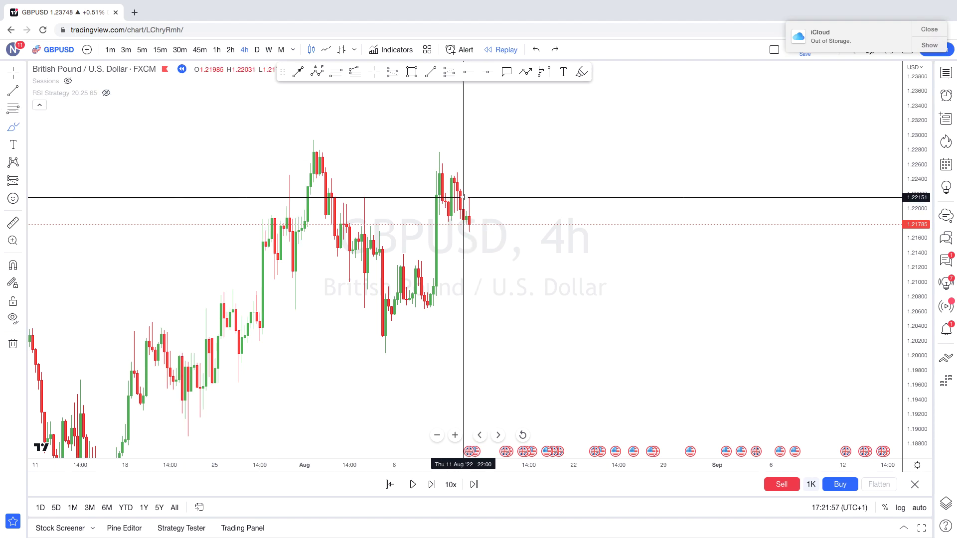
# Brush temporary marks at the latest candle's high near 1.2215 and low near 1.2166, circle the preceding candle, and undo the marks
pyautogui.moveTo(464, 197); pyautogui.dragTo(487, 198)
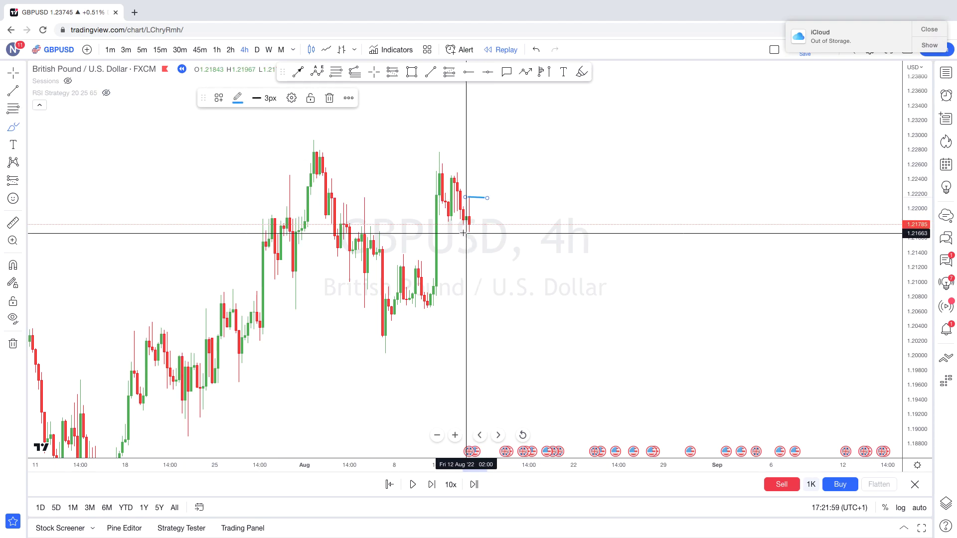
pyautogui.moveTo(465, 233); pyautogui.dragTo(487, 232)
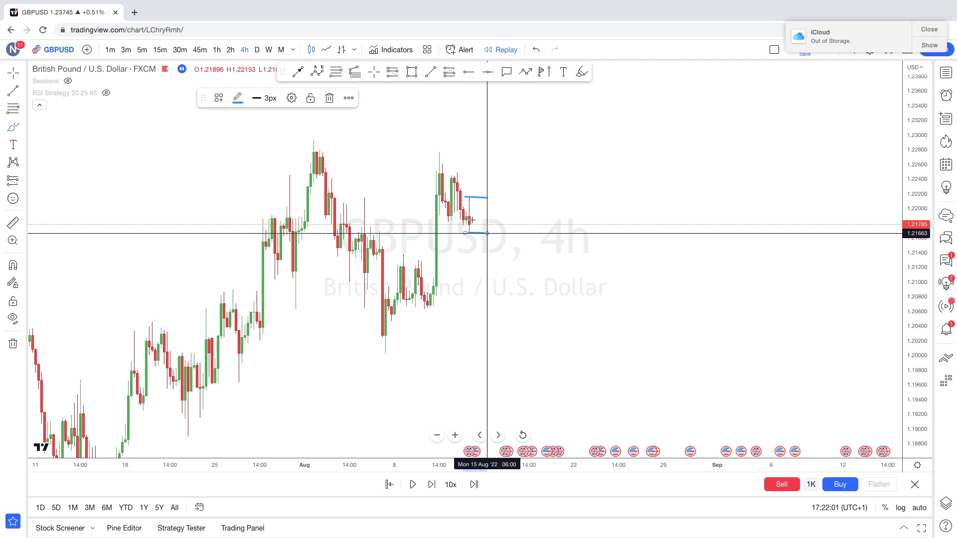
pyautogui.moveTo(463, 210)
pyautogui.mouseDown()
pyautogui.moveTo(463, 222)
pyautogui.moveTo(467, 213)
pyautogui.mouseUp()
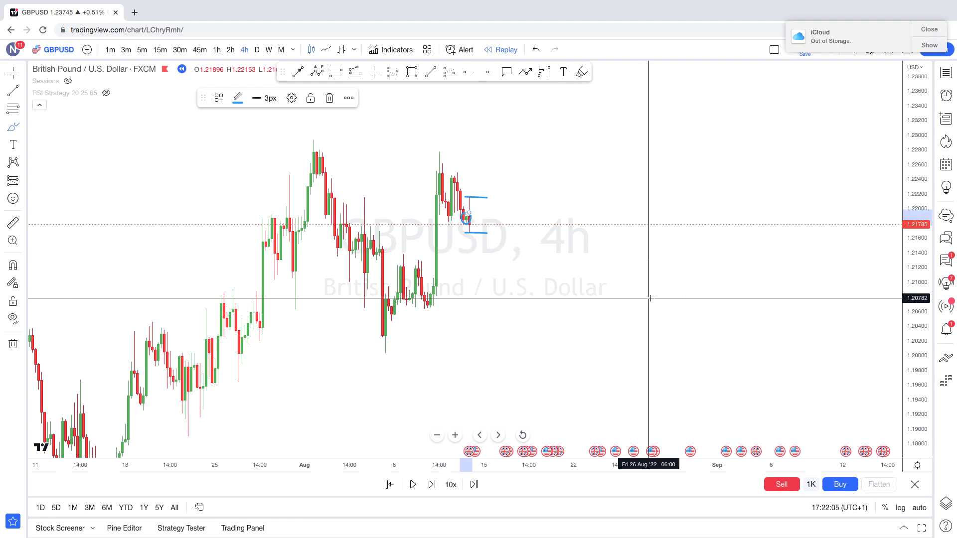
pyautogui.click(534, 49)
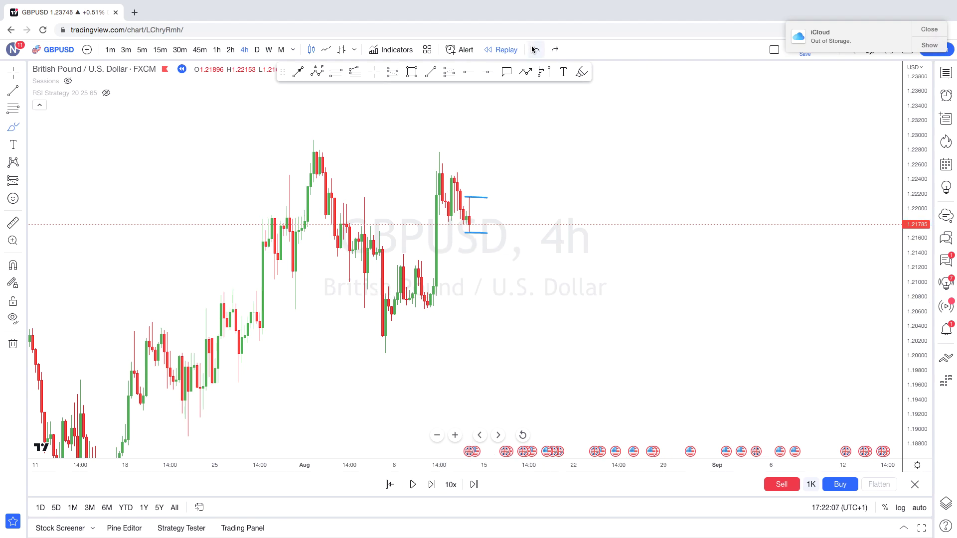
# Place a short position on the latest 4-hour candle with entry 1.21676, stop 1.22178 and target 1.20043 at the early-August low
pyautogui.click(398, 80)
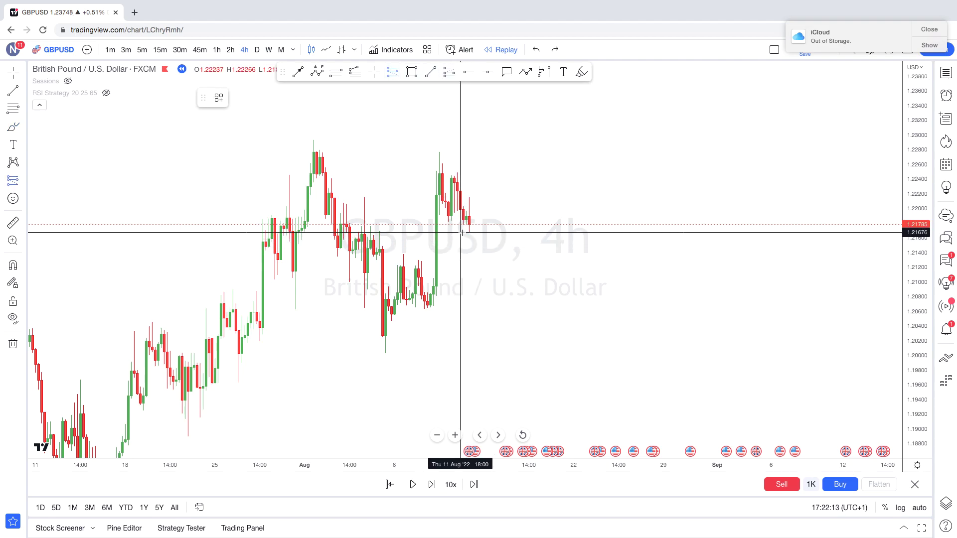
pyautogui.click(461, 232)
pyautogui.moveTo(461, 152); pyautogui.dragTo(461, 197)
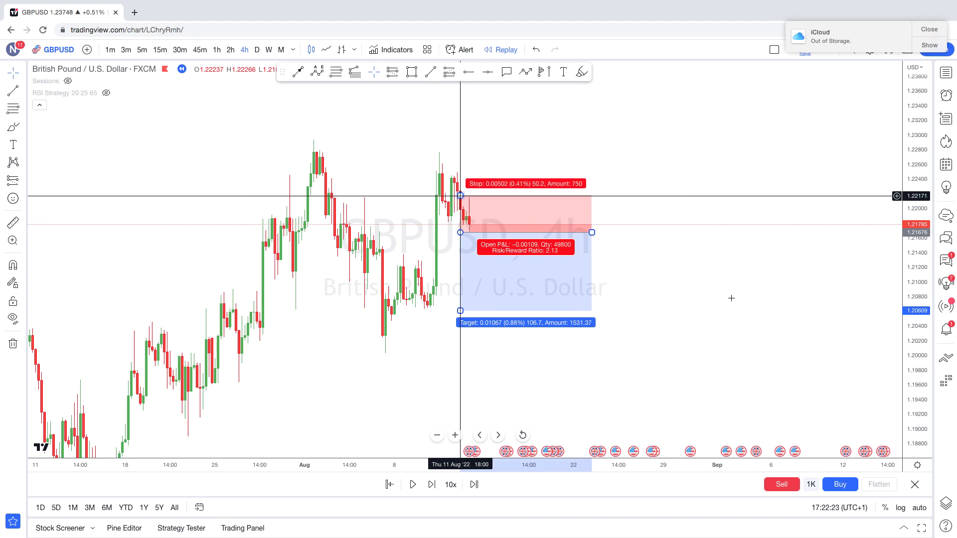
pyautogui.moveTo(717, 224); pyautogui.dragTo(737, 201)
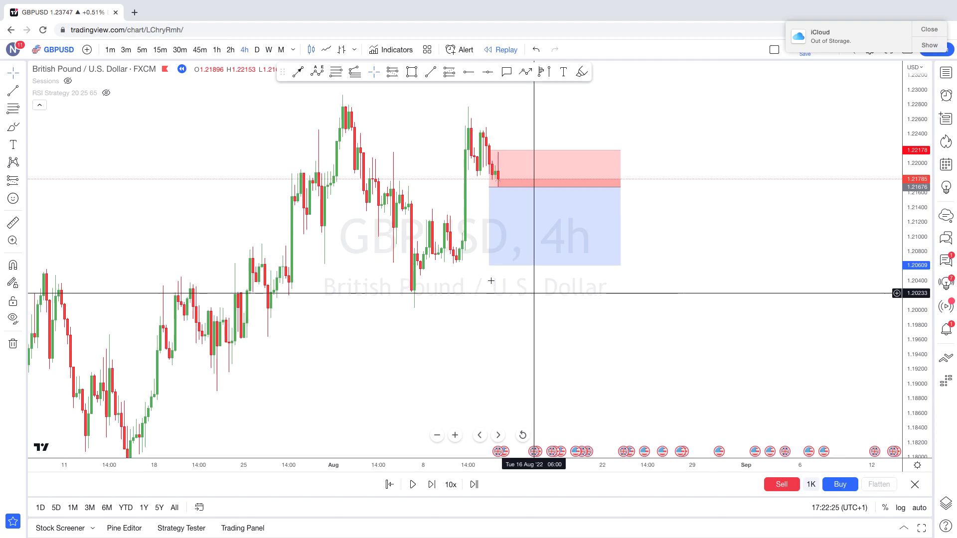
pyautogui.moveTo(493, 264); pyautogui.dragTo(484, 309)
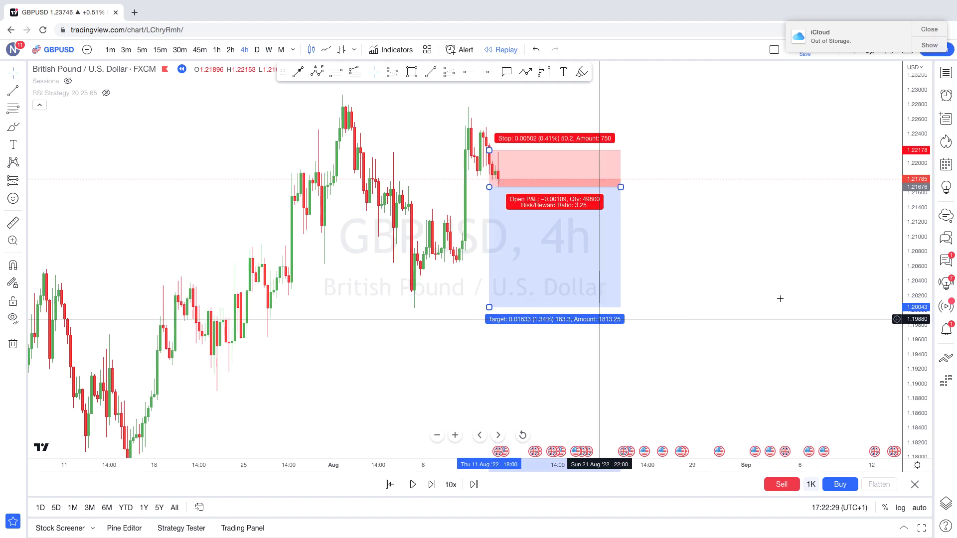
# Extend the short position's target to the July low, fine-tuning it to 1.17577 on the daily chart
pyautogui.moveTo(722, 296)
pyautogui.mouseDown()
pyautogui.moveTo(790, 205)
pyautogui.moveTo(791, 224)
pyautogui.moveTo(619, 271)
pyautogui.mouseUp()
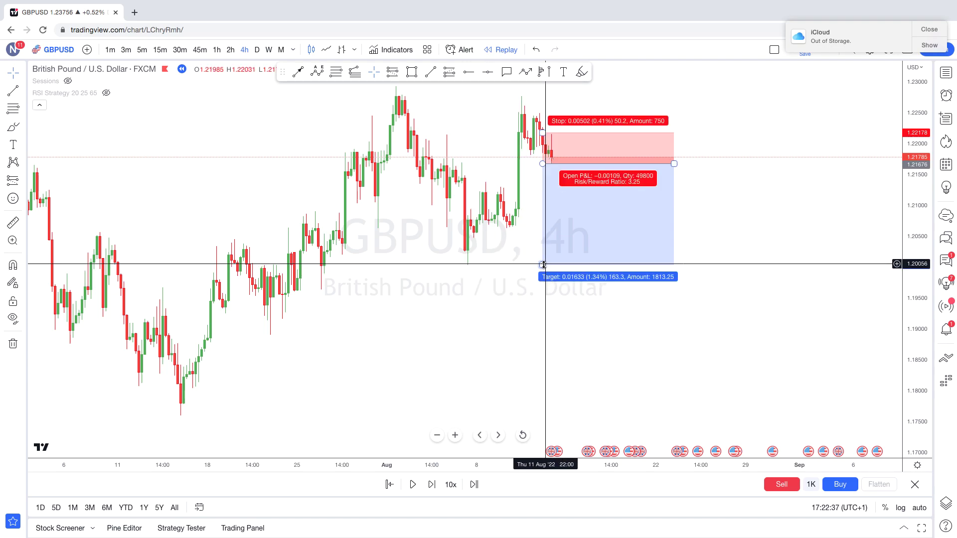
pyautogui.moveTo(544, 265); pyautogui.dragTo(540, 415)
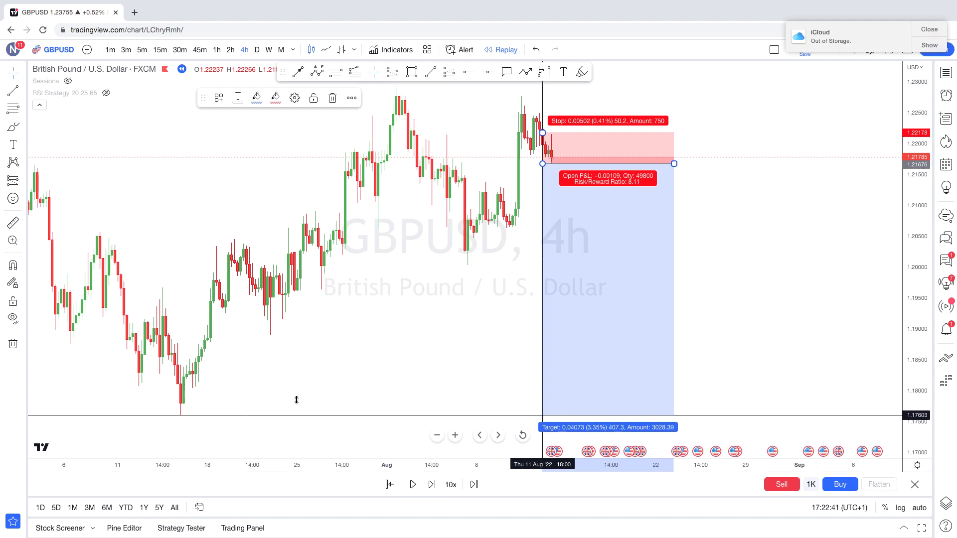
pyautogui.click(256, 50)
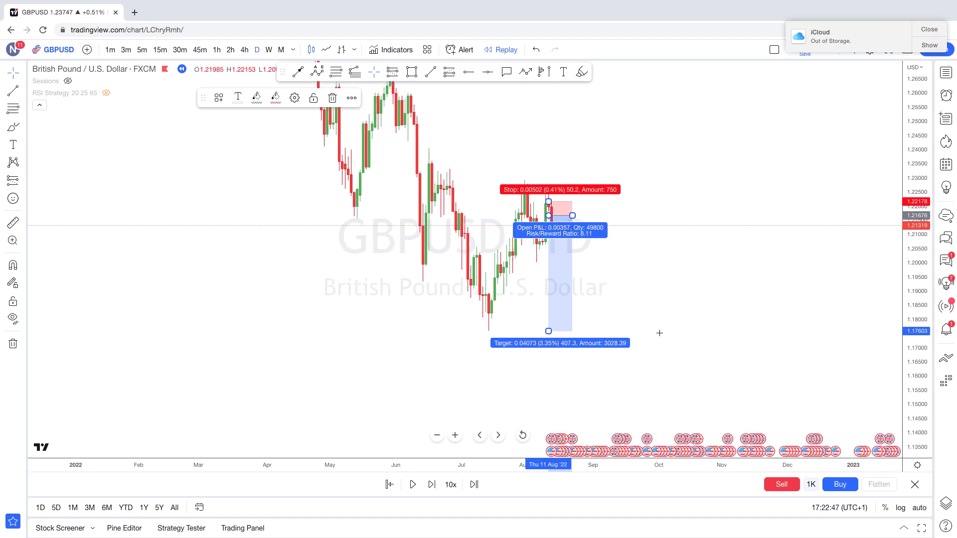
pyautogui.moveTo(549, 334); pyautogui.dragTo(549, 330)
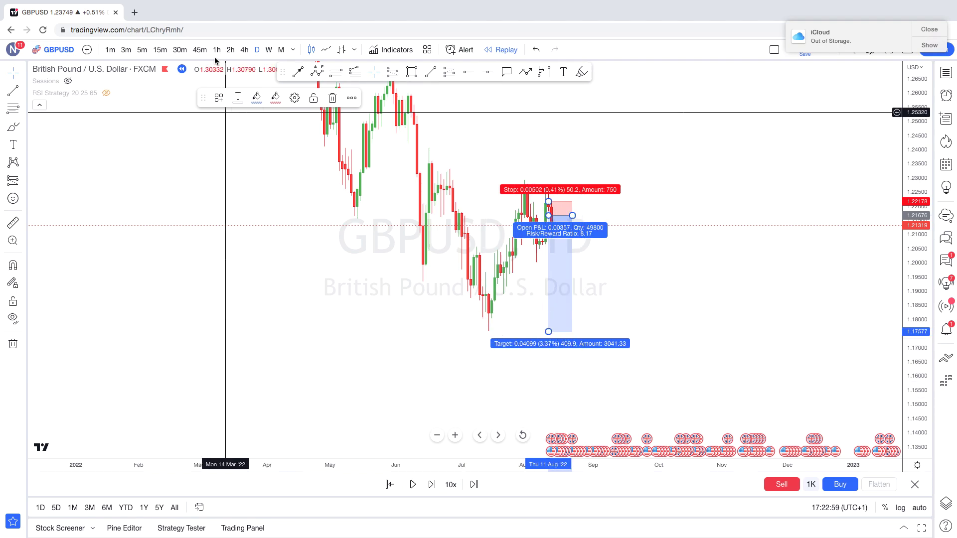
# Return to the 4-hour chart and advance the replay candle by candle until the latest candle reads 1.20128
pyautogui.click(247, 52)
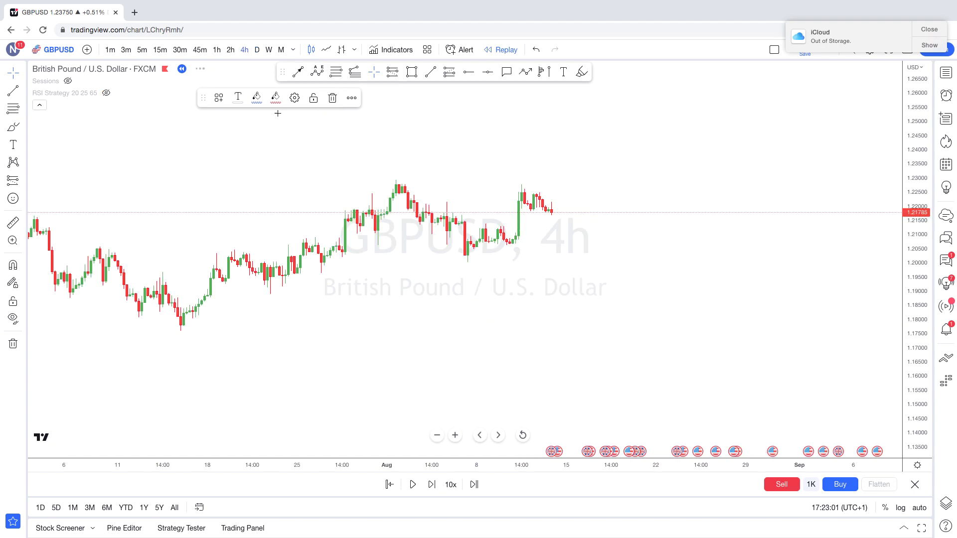
pyautogui.click(432, 485)
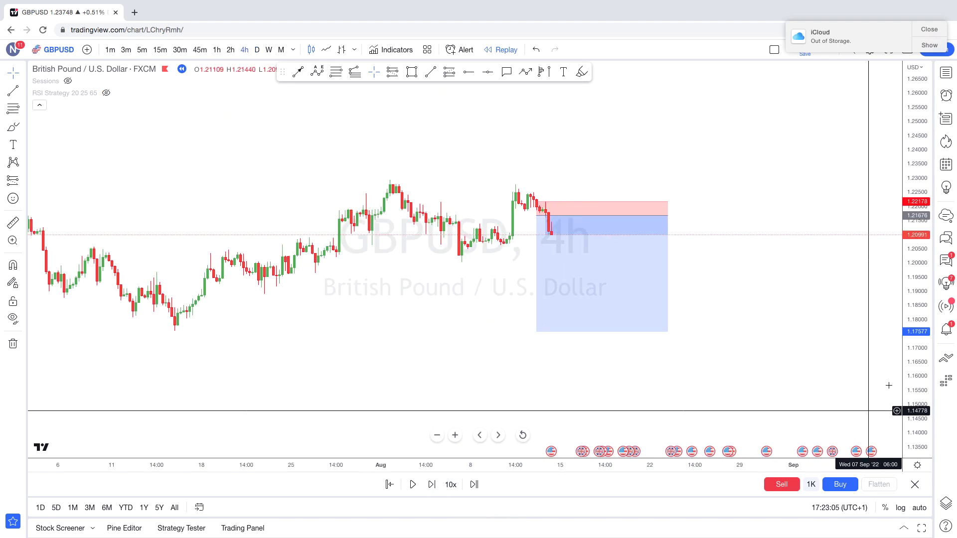
pyautogui.hotkey('shift', 'Right')
pyautogui.hotkey('shift', 'Right')
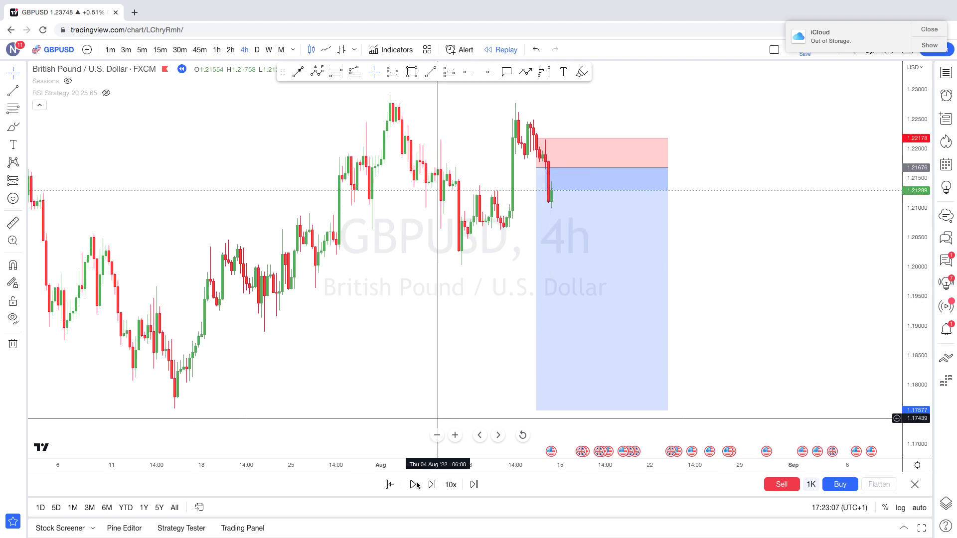
pyautogui.click(431, 485)
pyautogui.click(431, 485)
pyautogui.click(431, 485)
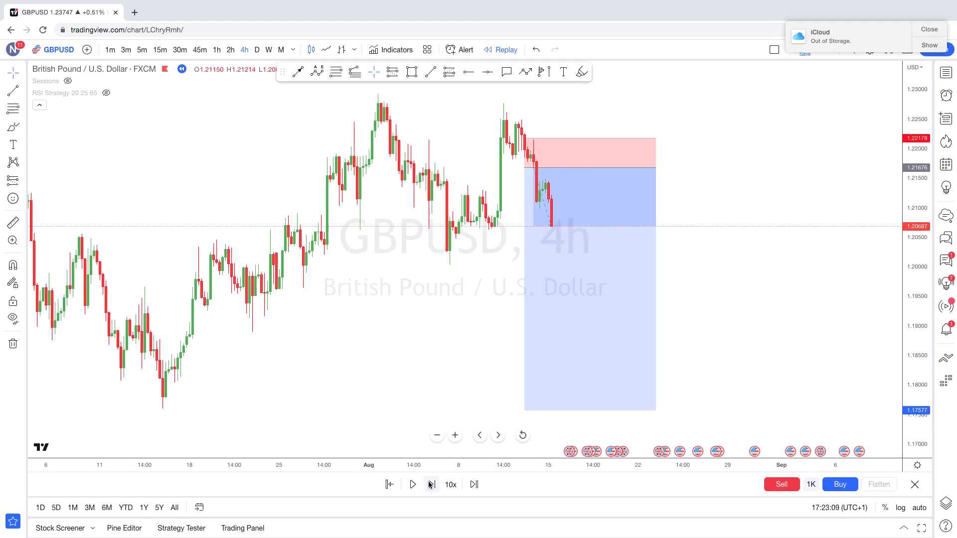
pyautogui.click(432, 485)
pyautogui.click(432, 484)
pyautogui.click(432, 485)
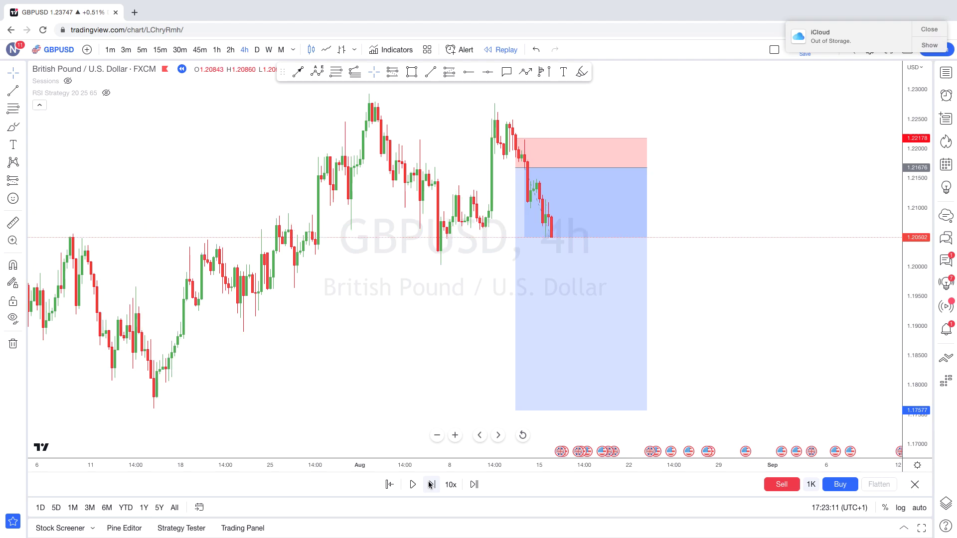
pyautogui.click(432, 485)
pyautogui.click(431, 485)
pyautogui.click(432, 485)
pyautogui.click(432, 485)
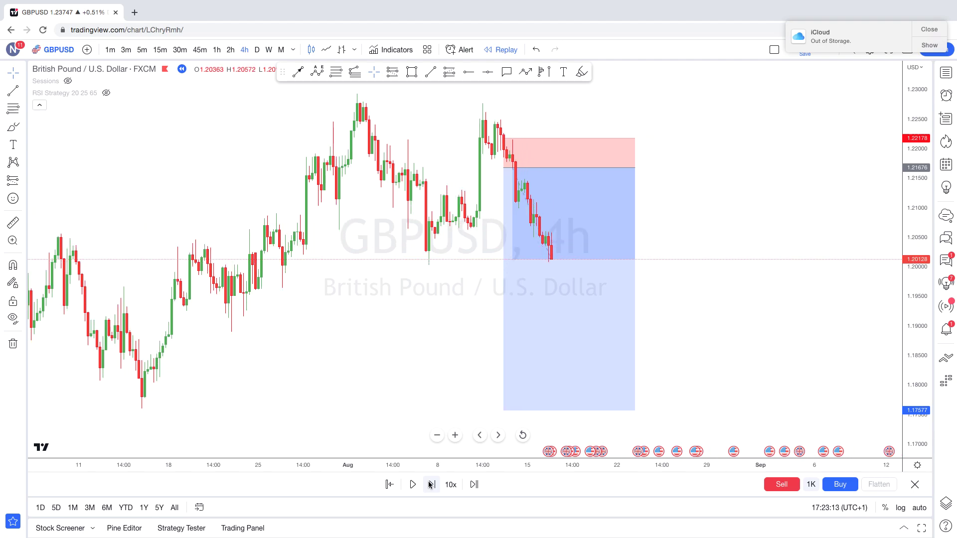
# Advance the 4-hour replay through the rebound and sell-off until the latest candle reads 1.19047
pyautogui.click(432, 485)
pyautogui.click(431, 485)
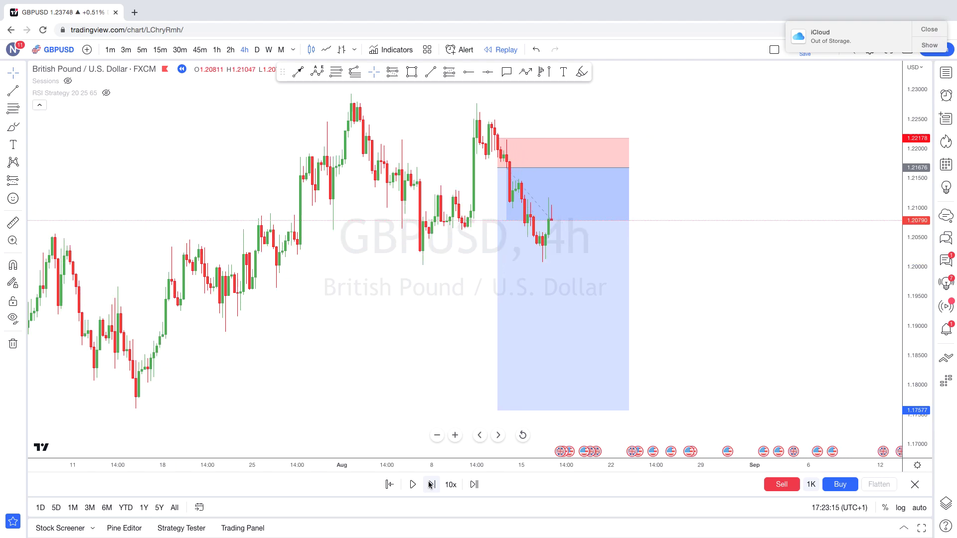
pyautogui.click(431, 485)
pyautogui.click(431, 485)
pyautogui.click(431, 485)
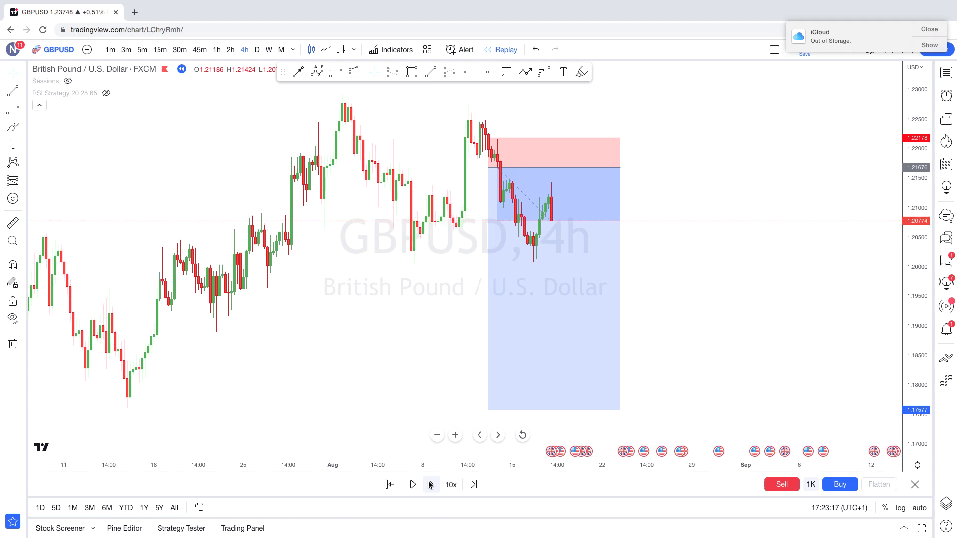
pyautogui.click(431, 485)
pyautogui.click(432, 484)
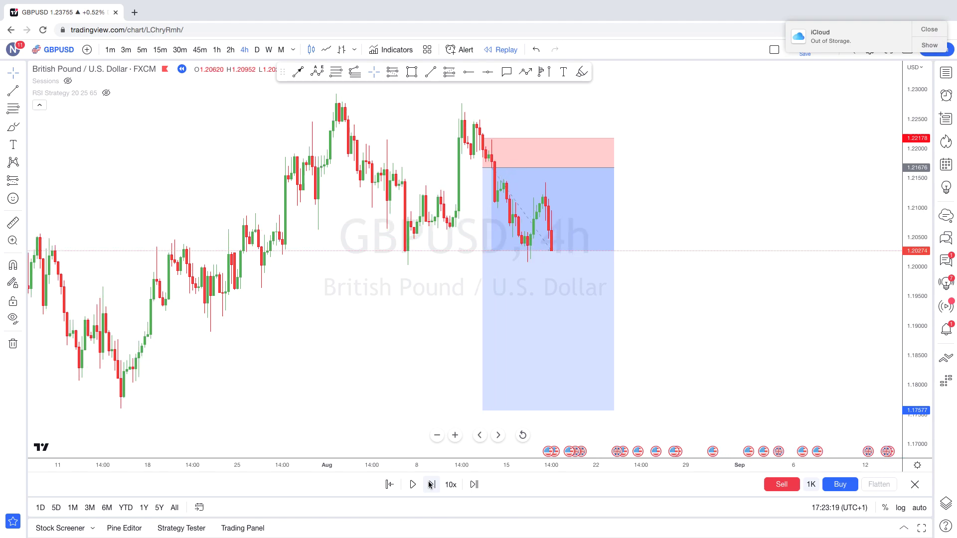
pyautogui.click(431, 485)
pyautogui.click(431, 485)
pyautogui.click(431, 485)
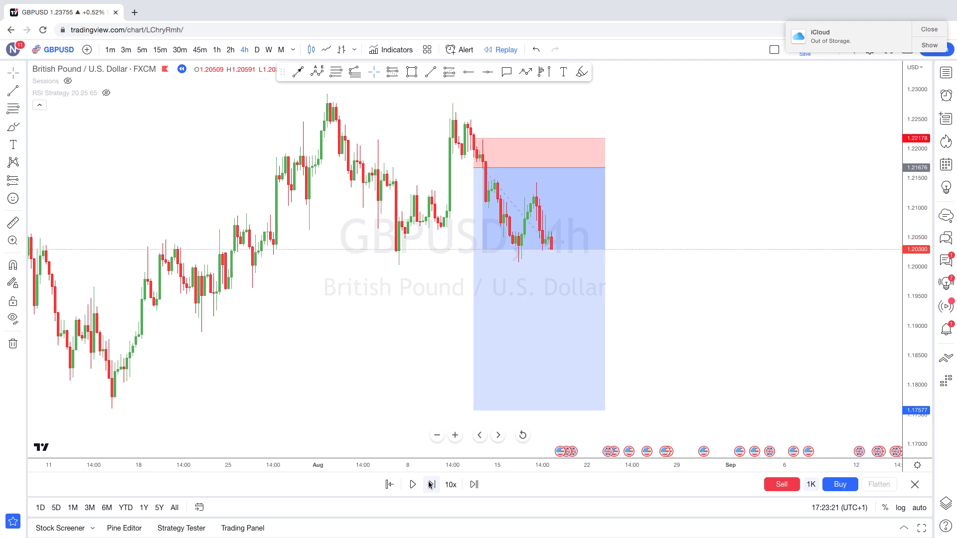
pyautogui.click(432, 485)
pyautogui.click(431, 485)
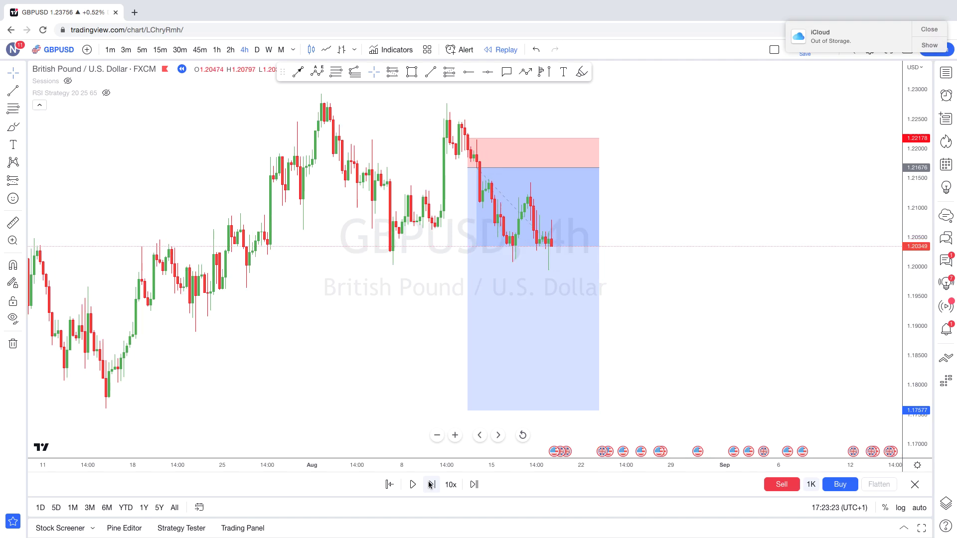
pyautogui.click(432, 485)
pyautogui.click(431, 484)
pyautogui.click(431, 484)
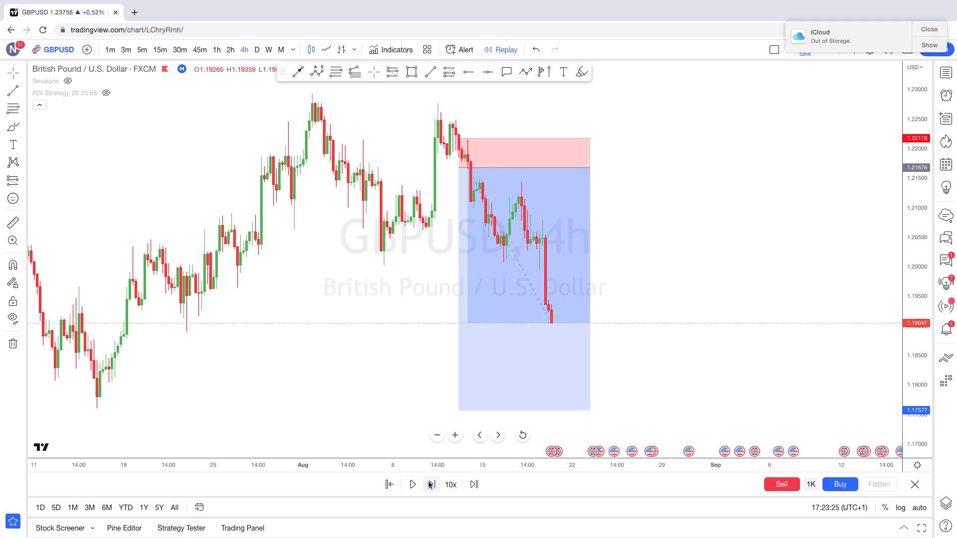
# Switch to the daily chart and widen the short position box to 29 August 2022
pyautogui.click(592, 168)
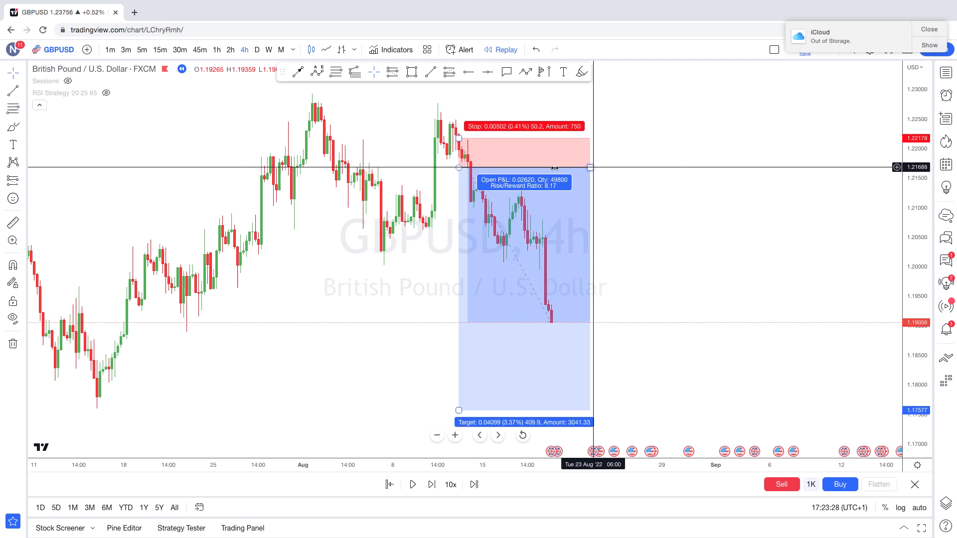
pyautogui.click(402, 151)
pyautogui.click(256, 50)
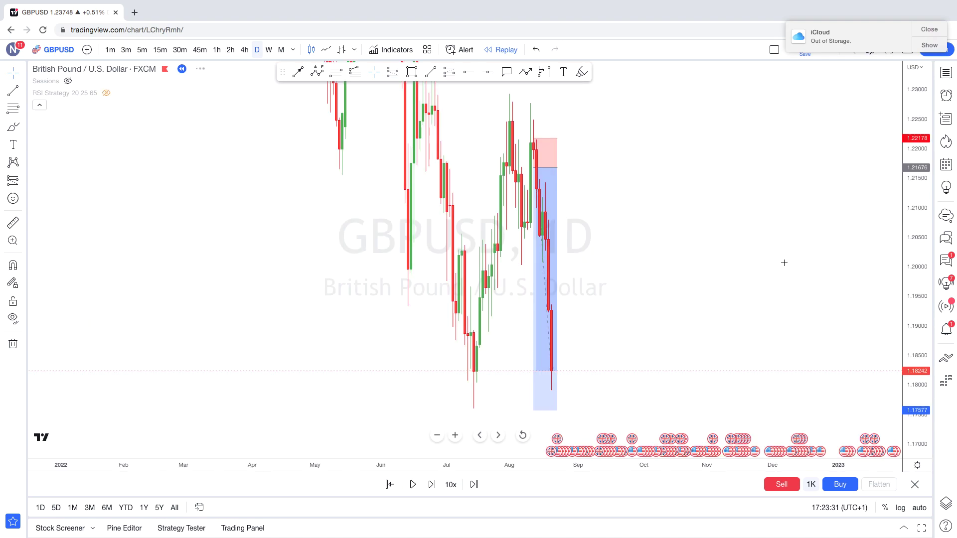
pyautogui.moveTo(916, 318); pyautogui.dragTo(915, 359)
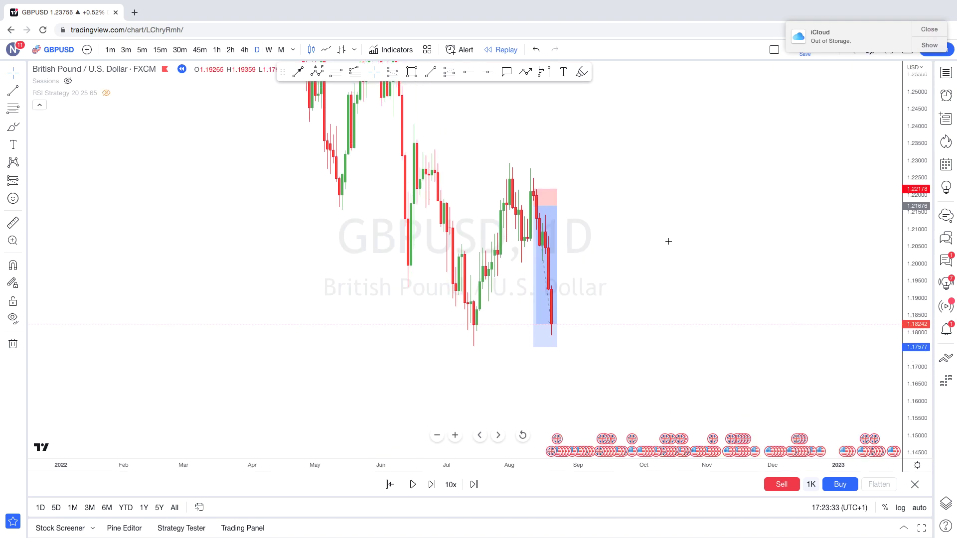
pyautogui.click(557, 206)
pyautogui.moveTo(556, 206); pyautogui.dragTo(569, 205)
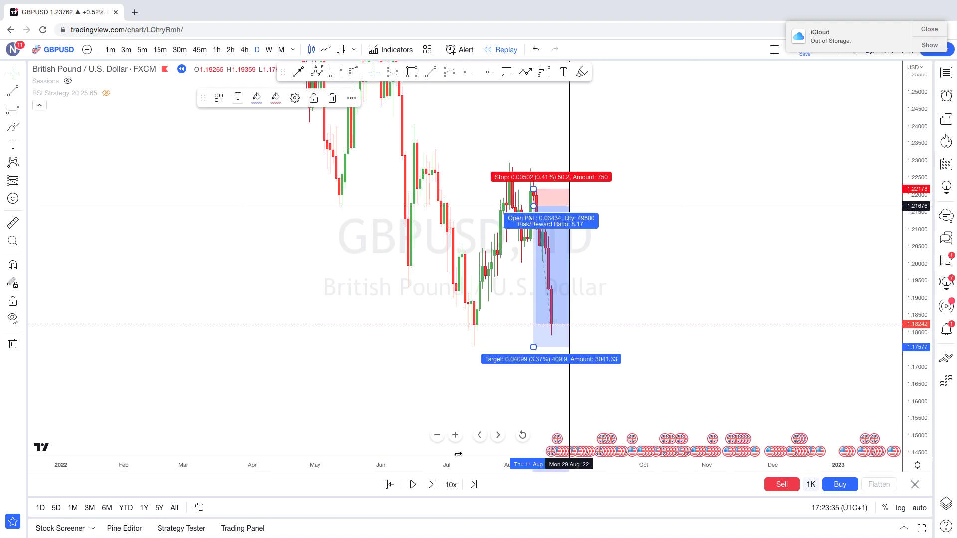
# Advance the daily replay past the short position's target until the latest candle reads 1.16547
pyautogui.click(431, 484)
pyautogui.click(663, 374)
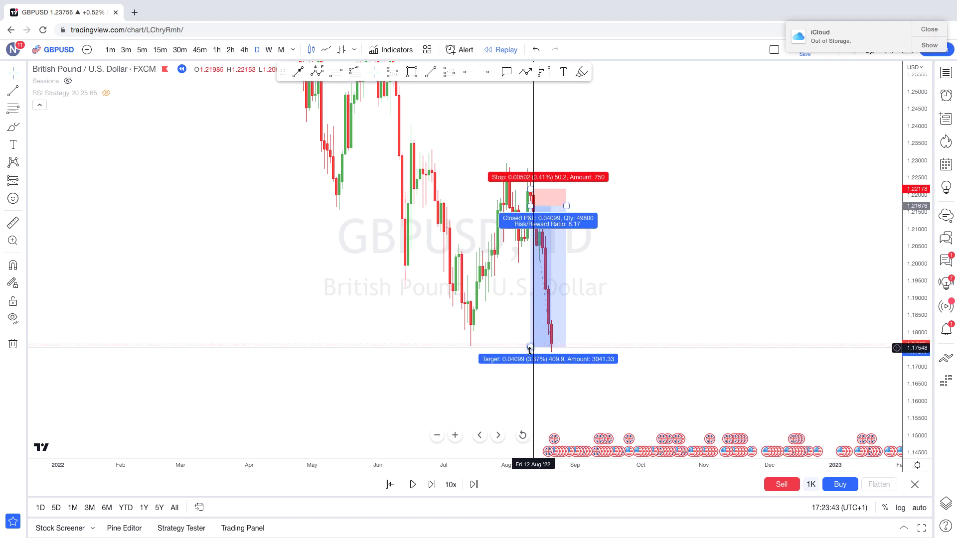
pyautogui.click(431, 484)
pyautogui.click(430, 484)
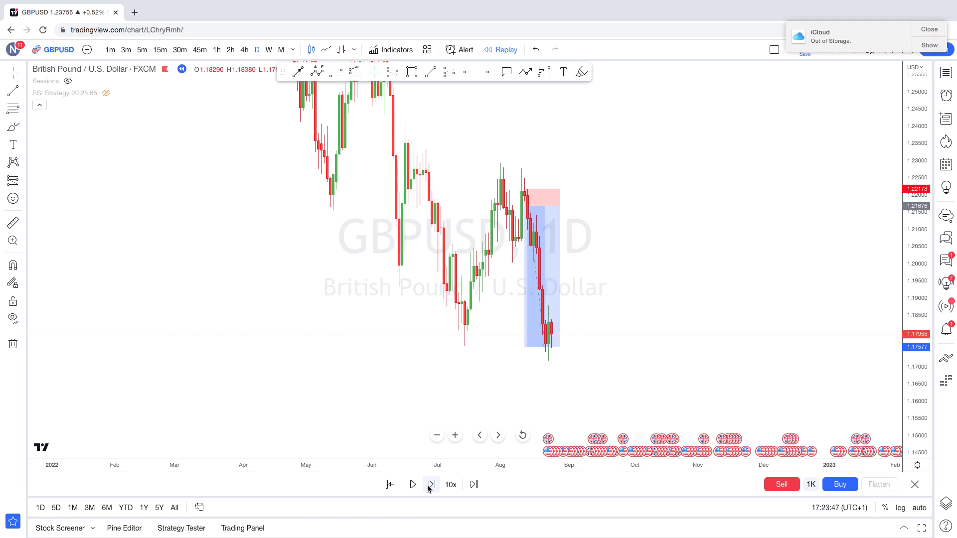
pyautogui.click(431, 484)
pyautogui.click(431, 484)
pyautogui.click(430, 484)
pyautogui.click(431, 485)
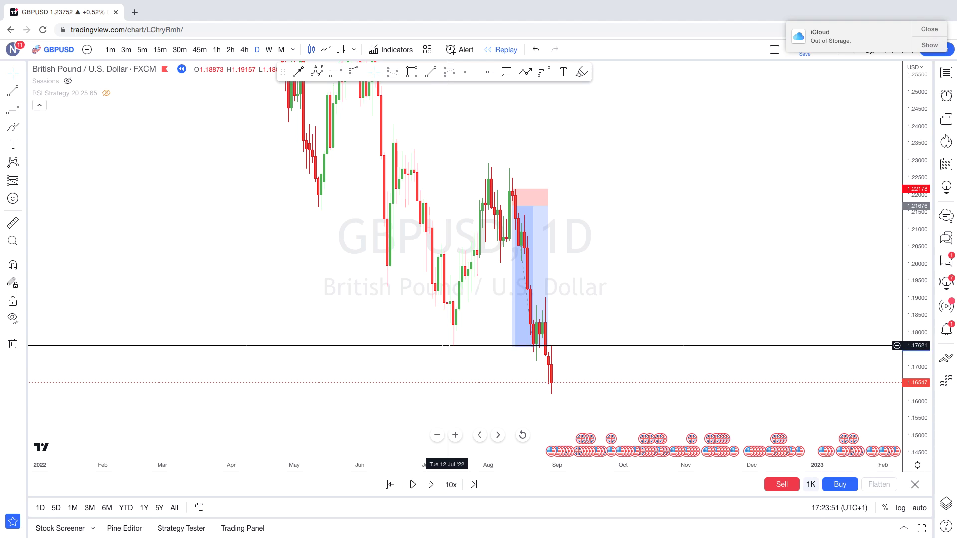
# Lower the short position's target to 1.16171, just below the latest daily candle's low
pyautogui.click(523, 348)
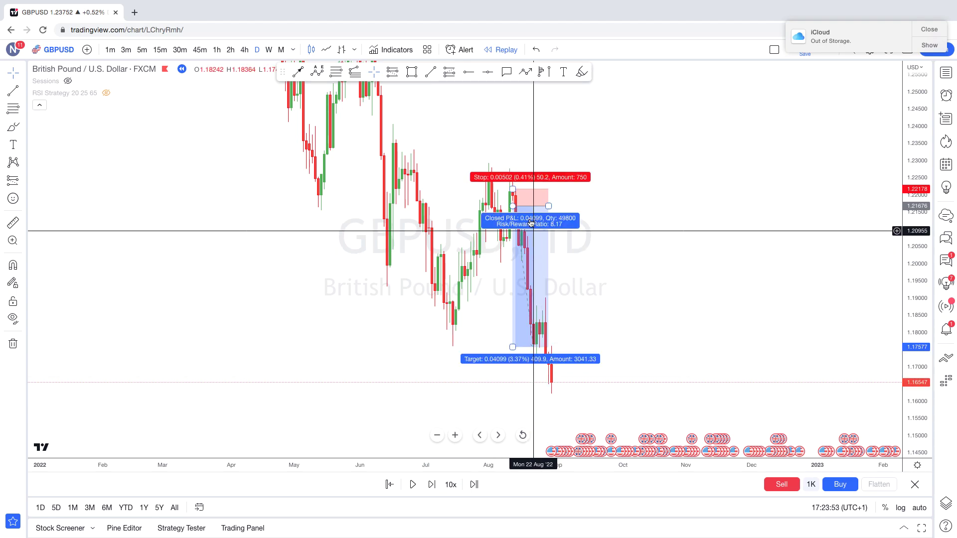
pyautogui.moveTo(512, 347); pyautogui.dragTo(511, 396)
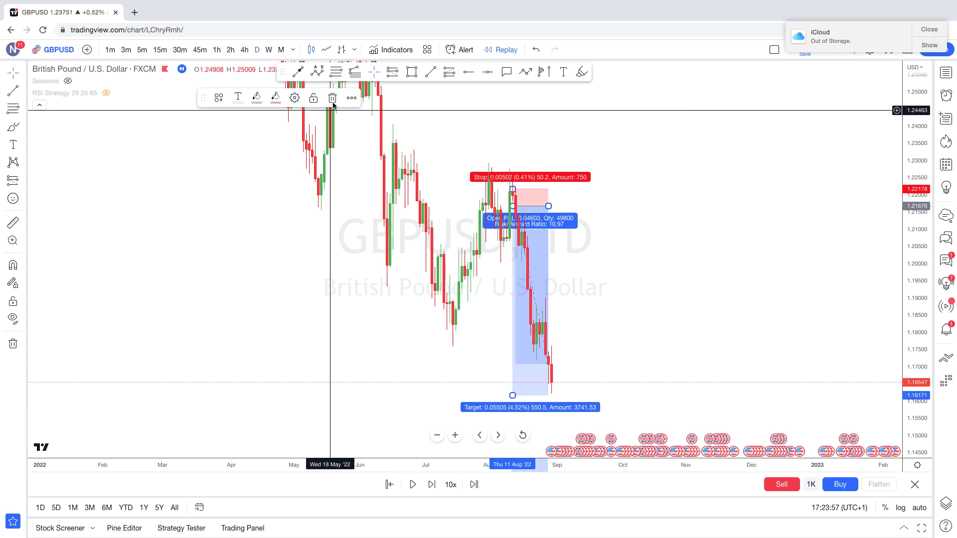
pyautogui.scroll(-3, 920, 291)
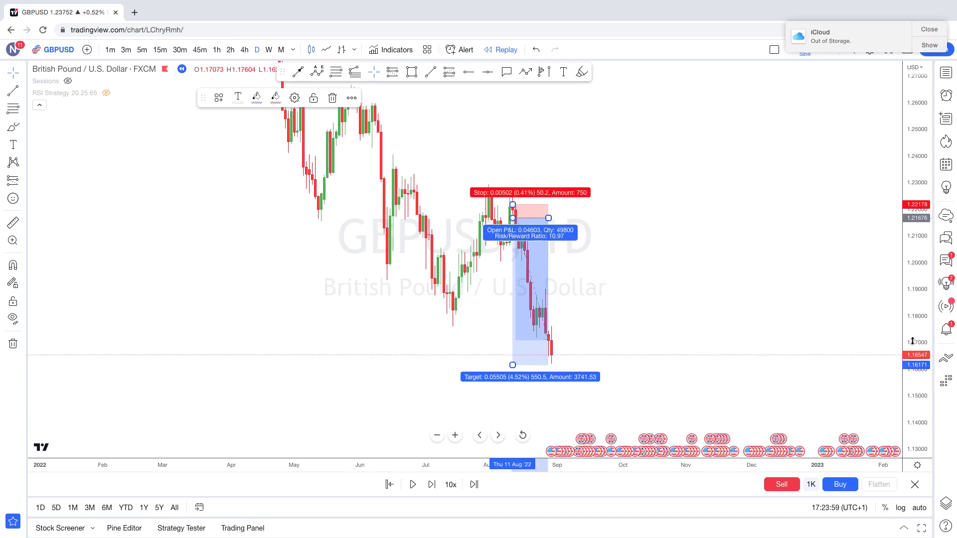
pyautogui.click(708, 285)
# Dismiss the iCloud storage notification covering the chart's upper corner
pyautogui.hscroll(-2, 763, 291)
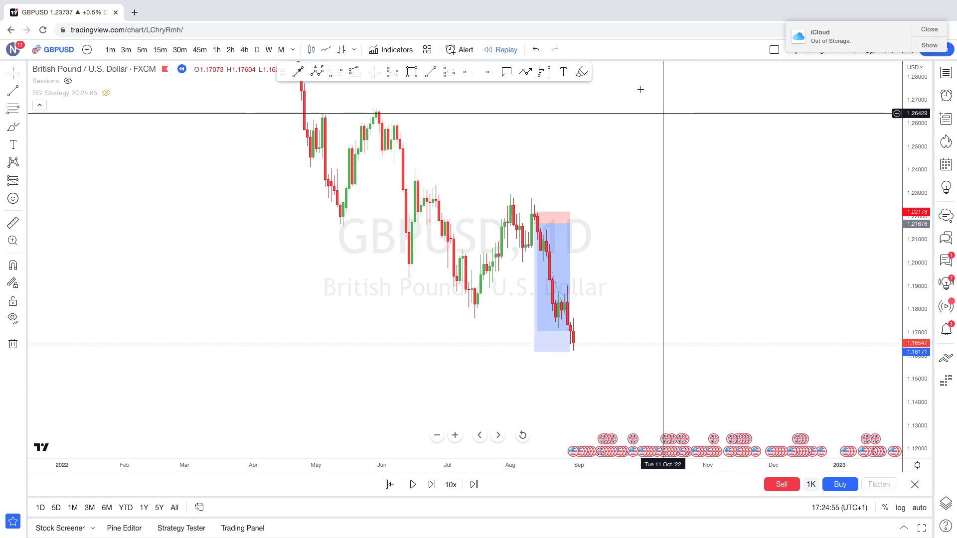
pyautogui.click(928, 29)
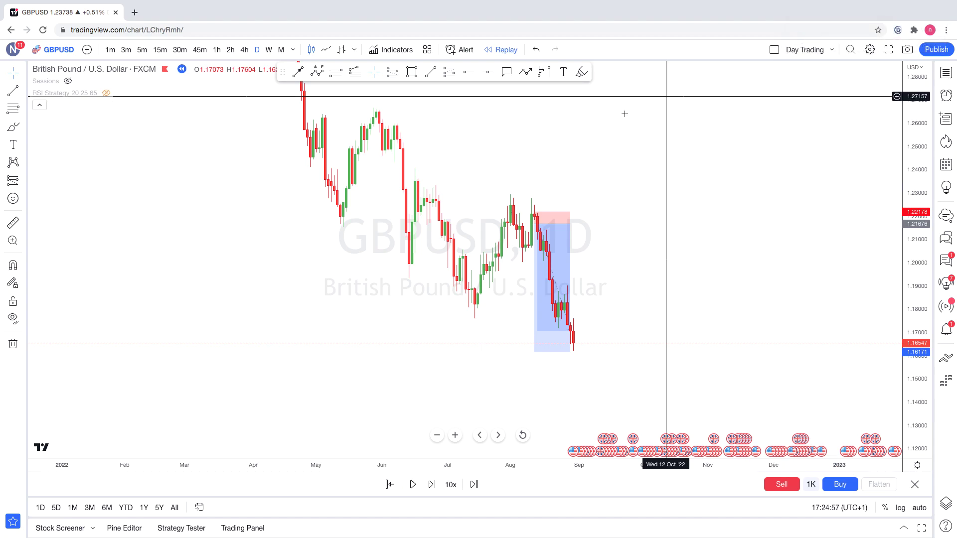